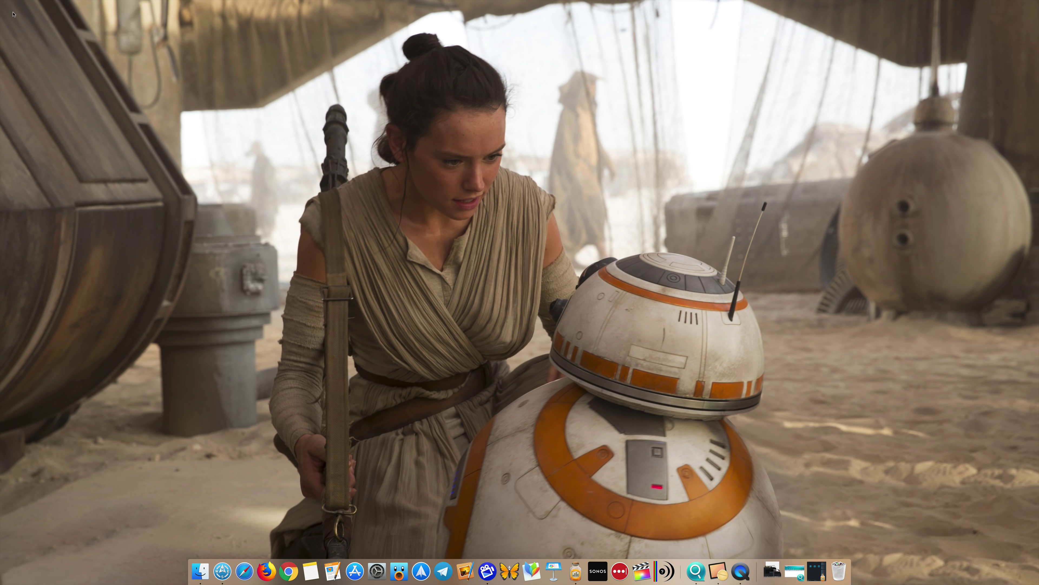
Step: Open Finder on the TS-332X NAS share, showing its FCPX, Public, USB disk and Web folders
left_click(197, 575)
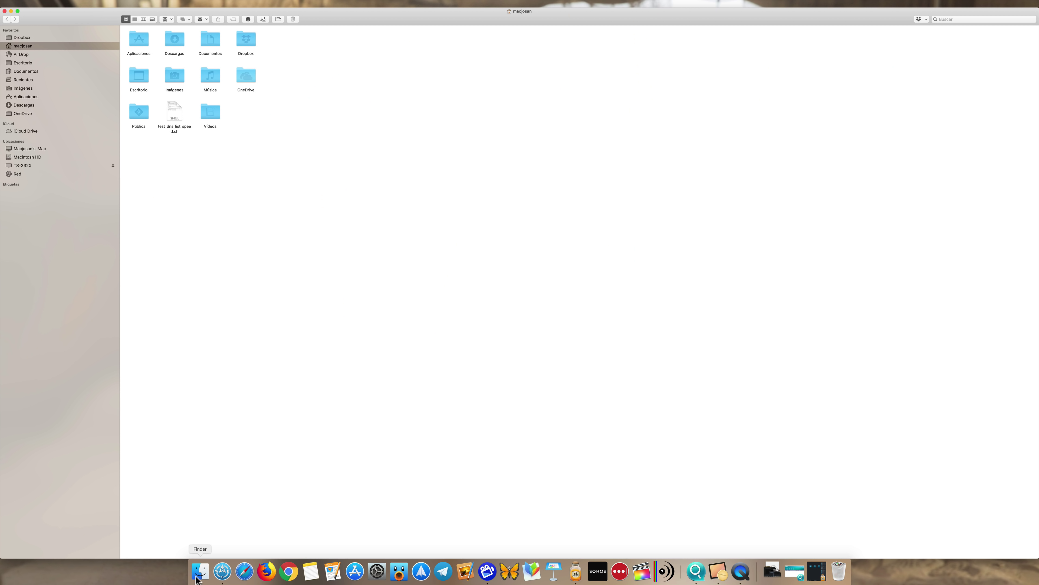
left_click(40, 166)
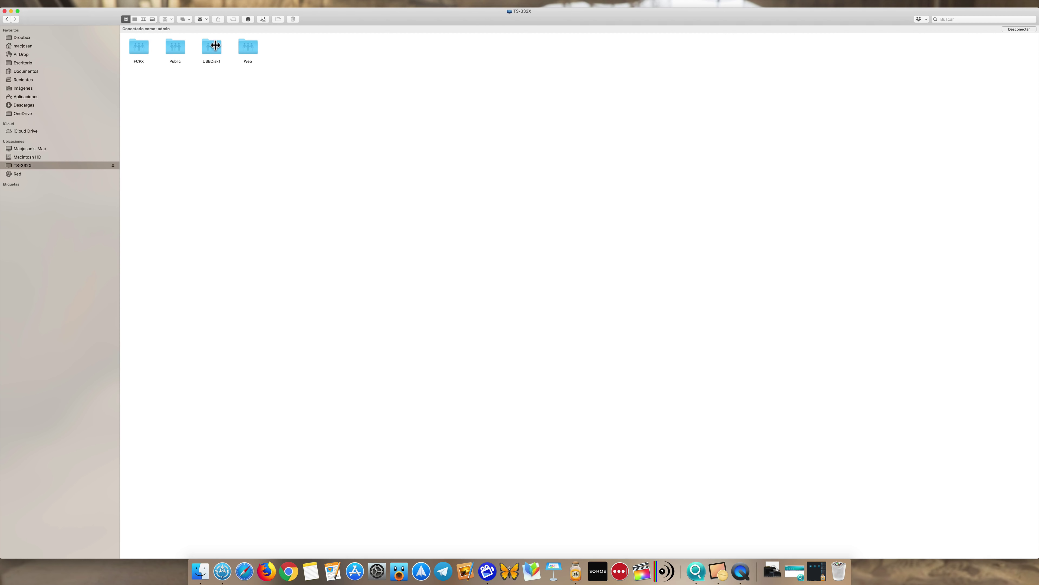
Step: Show USBDisk1's 14 .mov clips as a detailed list with dates, sizes and kinds
double_click(214, 45)
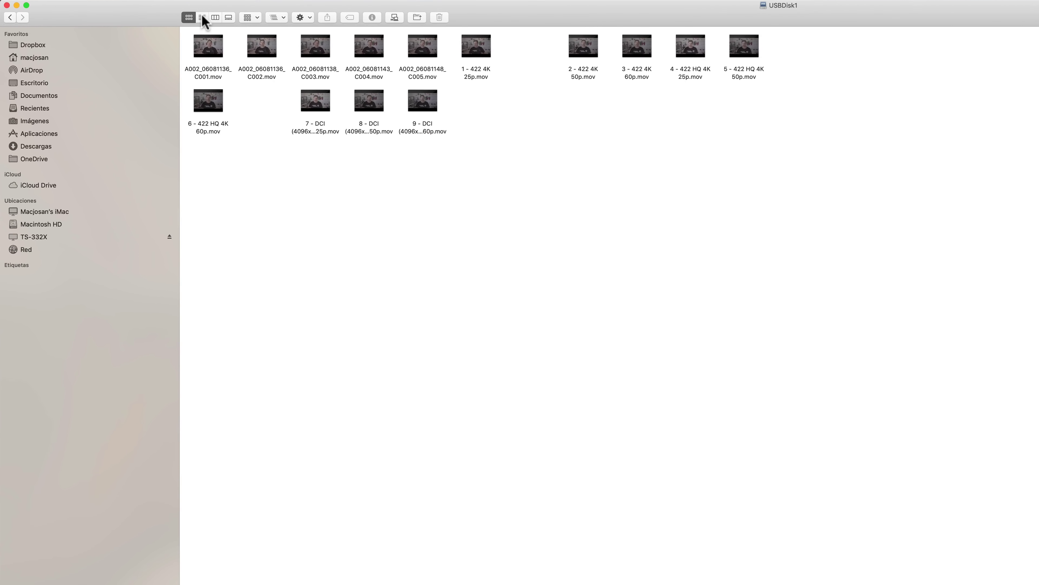
left_click(203, 17)
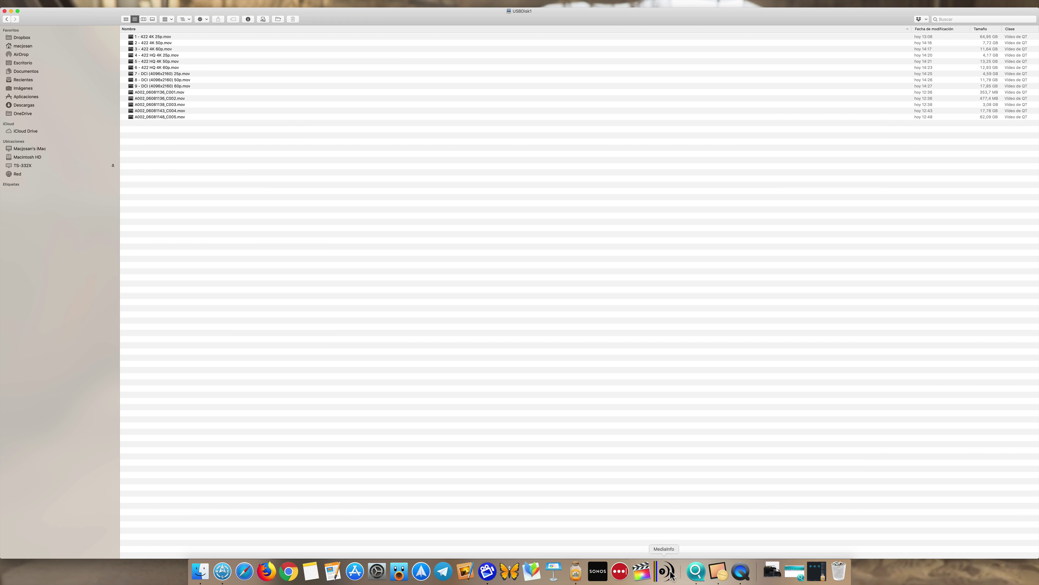
Step: Snap Finder to the left half and load 9 - DCI (4096x2160) 60p.mov into MediaInfo
key("ctrl+alt+Left")
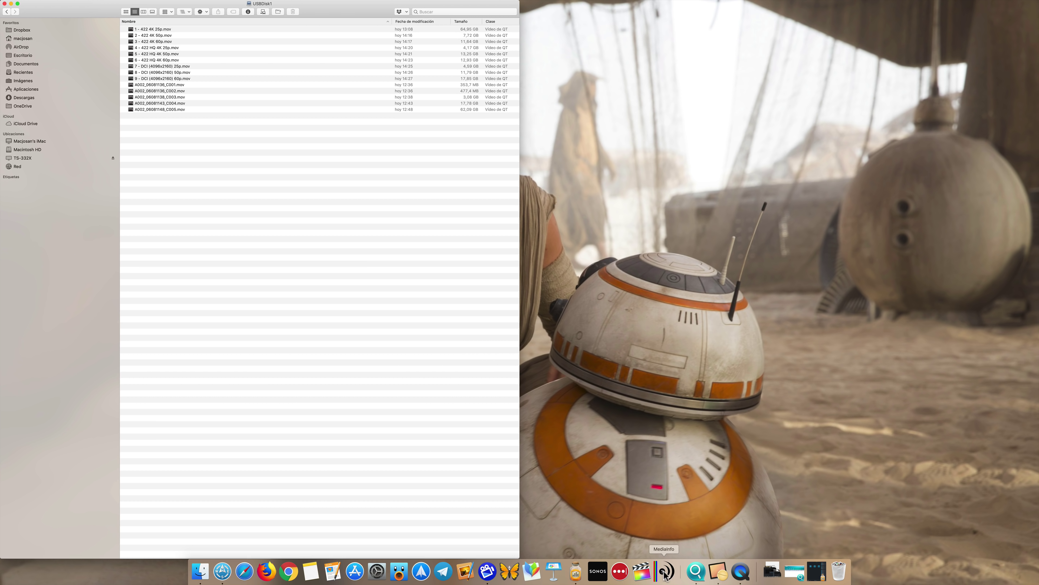
left_click(666, 573)
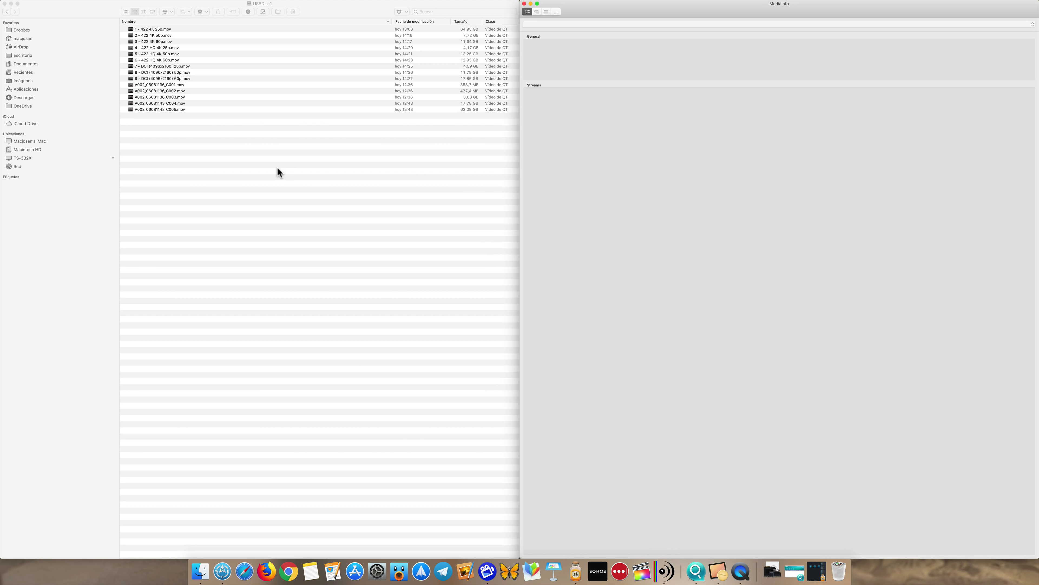
left_click(164, 78)
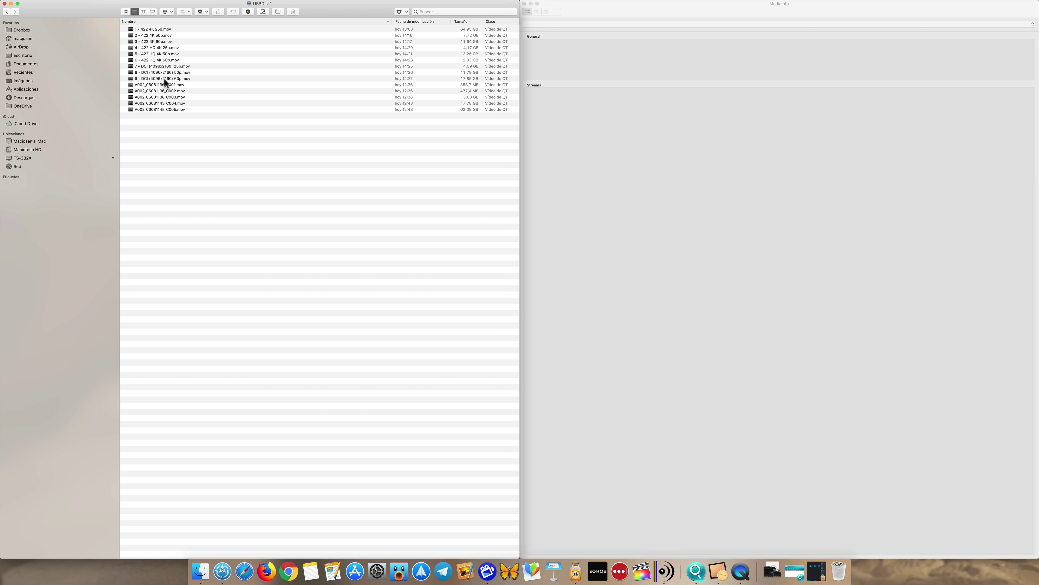
left_click(164, 78)
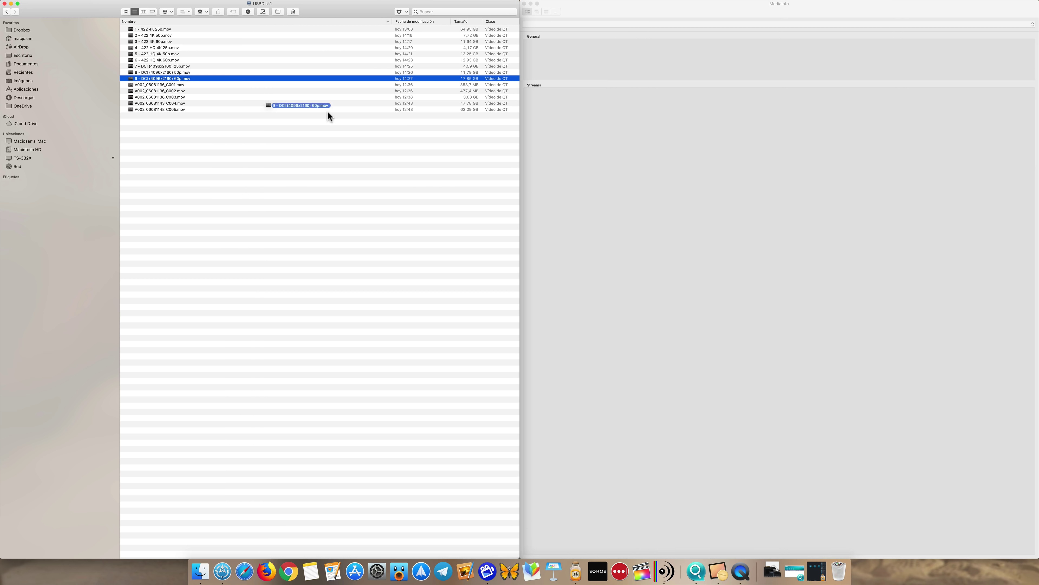
left_click_drag(143, 77, 575, 154)
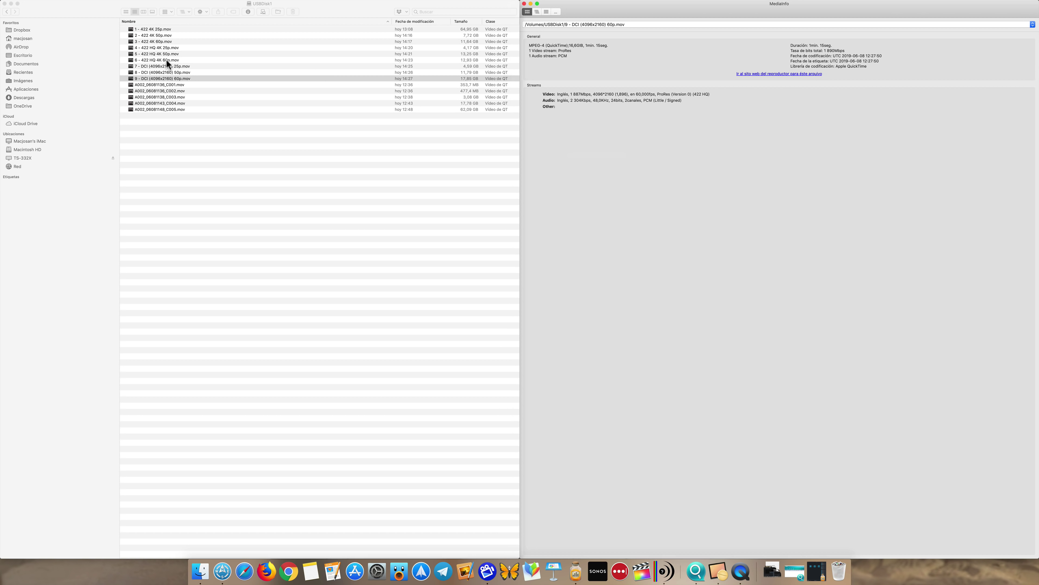
Step: Load 6 - 422 HQ 4K 60p.mov, 2 - 422 4K 50p.mov, then 1 - 422 4K 25p.mov into MediaInfo
left_click(166, 60)
left_click(165, 59)
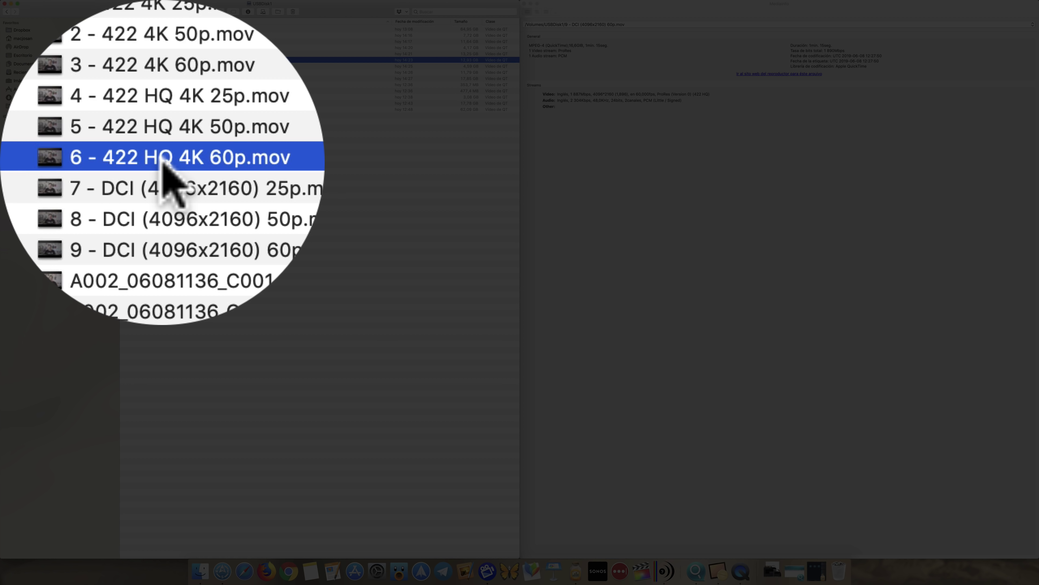
left_click_drag(164, 59, 590, 163)
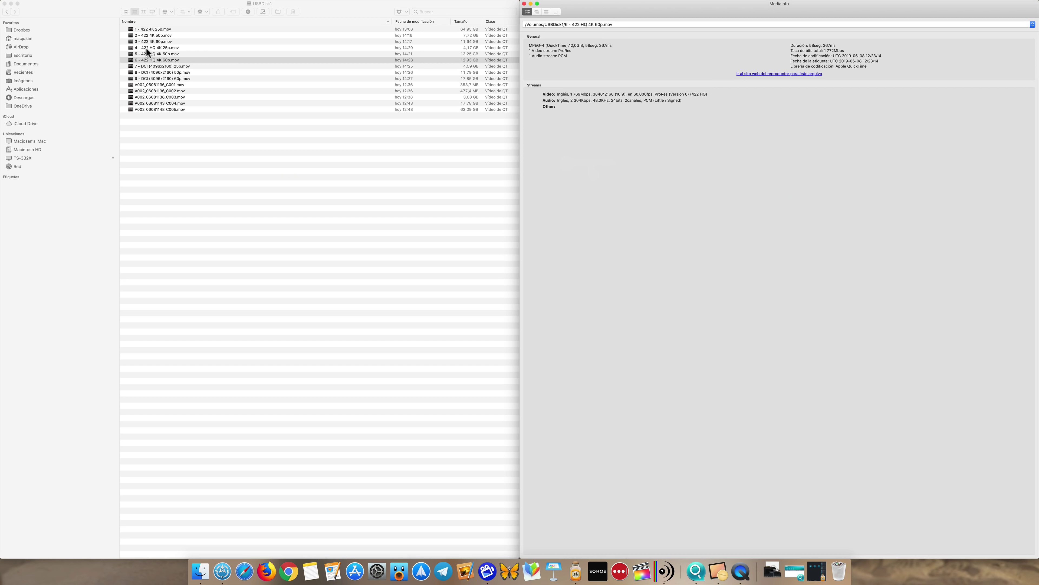
left_click(158, 35)
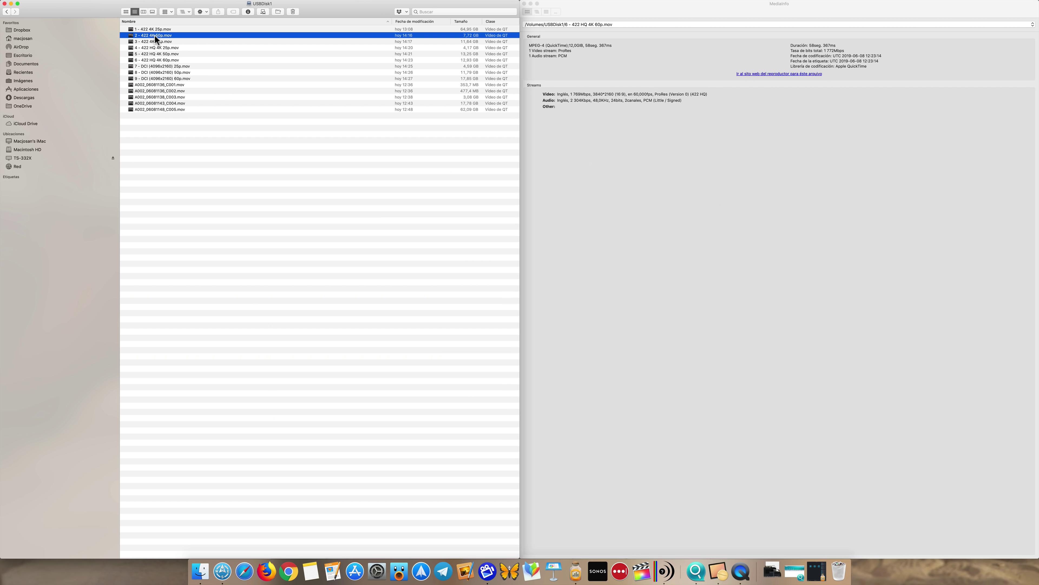
left_click_drag(154, 35, 575, 168)
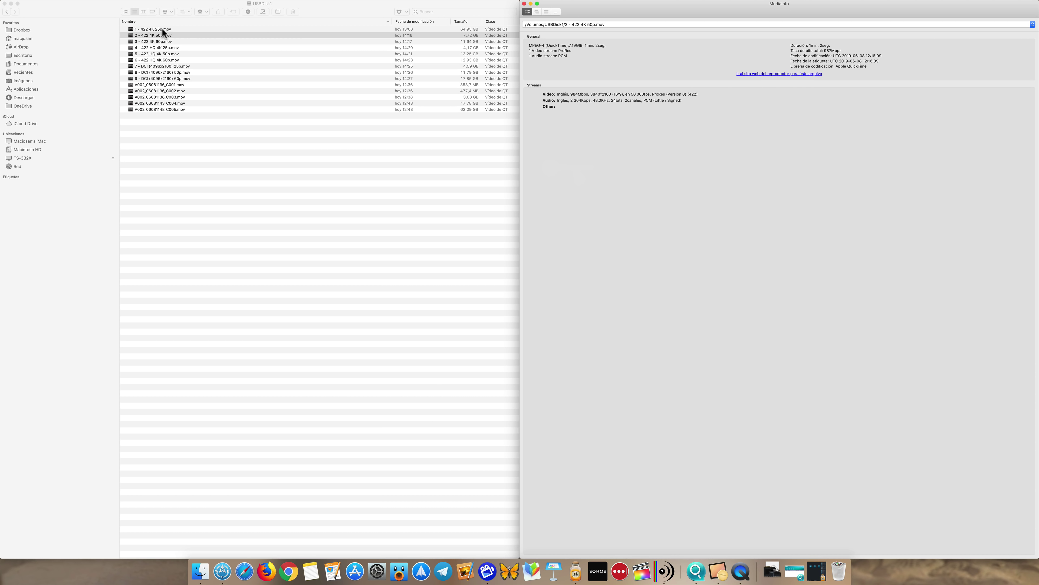
left_click(156, 29)
left_click_drag(156, 28, 604, 141)
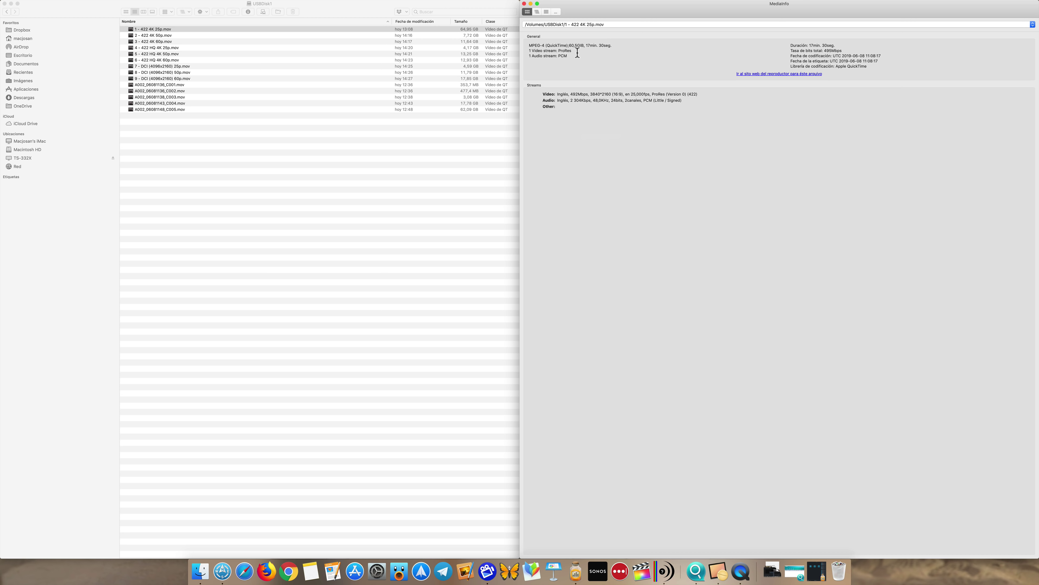
Step: Close MediaInfo and Finder, then launch Final Cut Pro with the QNAP test project
left_click(525, 4)
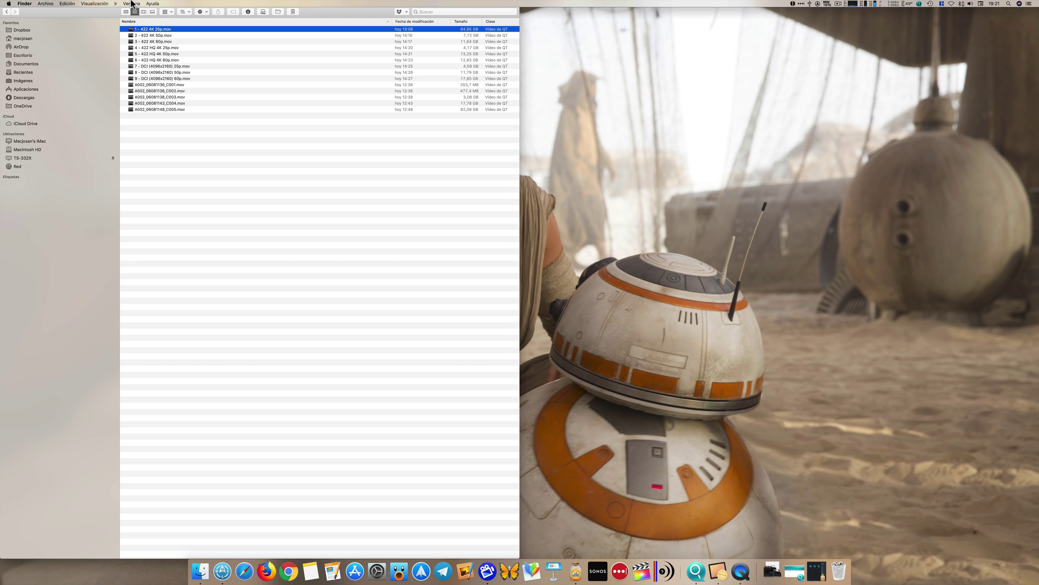
left_click(6, 6)
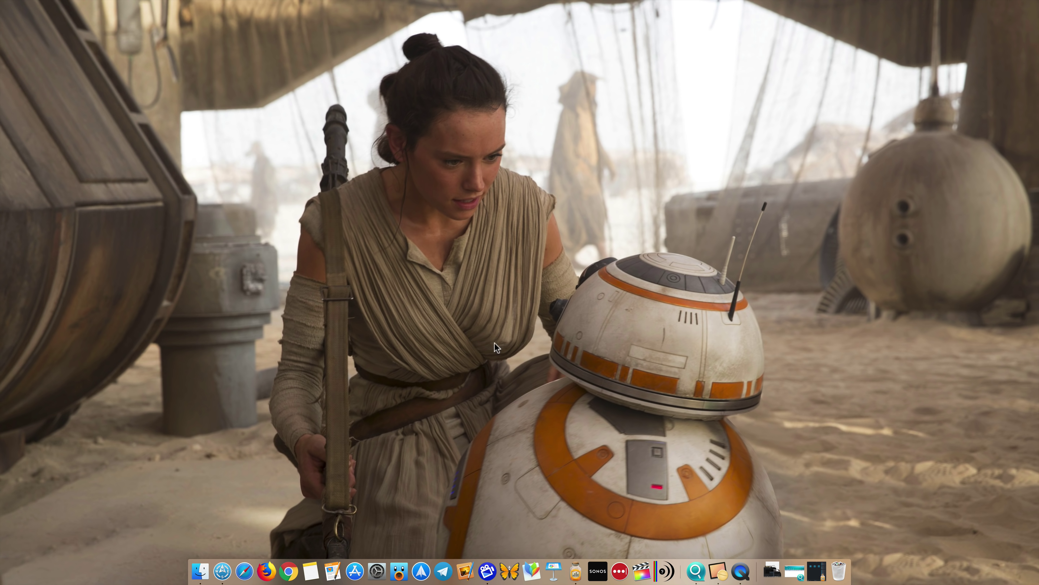
left_click(641, 574)
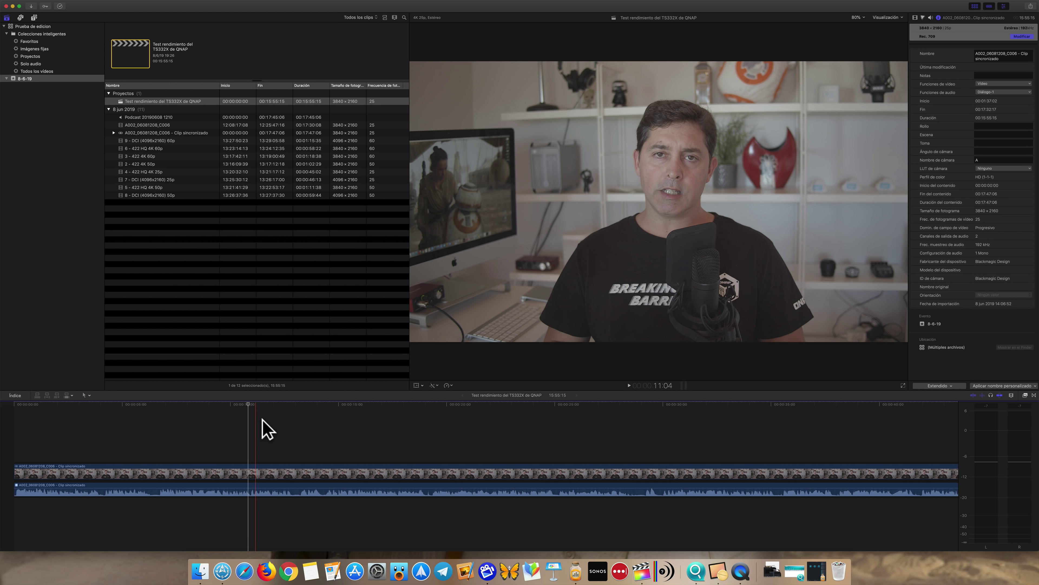
Step: Play the QNAP test project's synchronized clip and pause at 19:04
key("space")
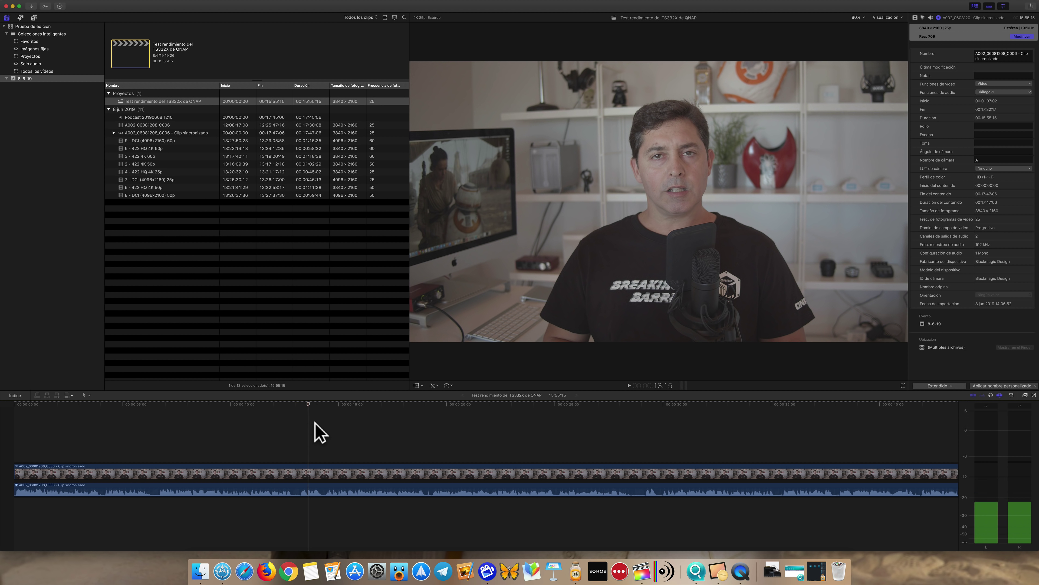
key("space")
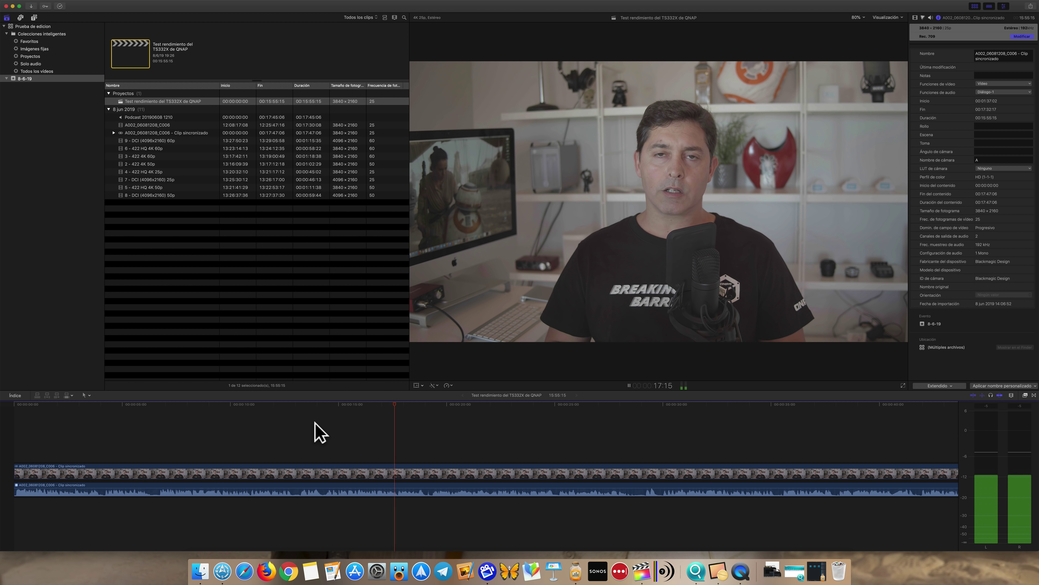
key("space")
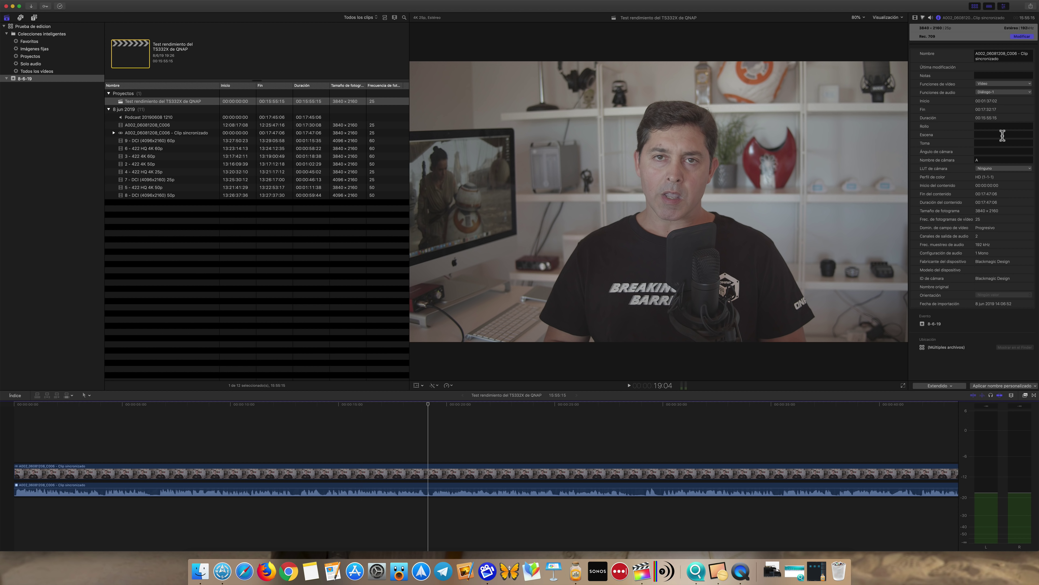
Step: Set the clip's camera LUT to Película Blackmagic Design 4K and open the Color Wheels
left_click(1001, 169)
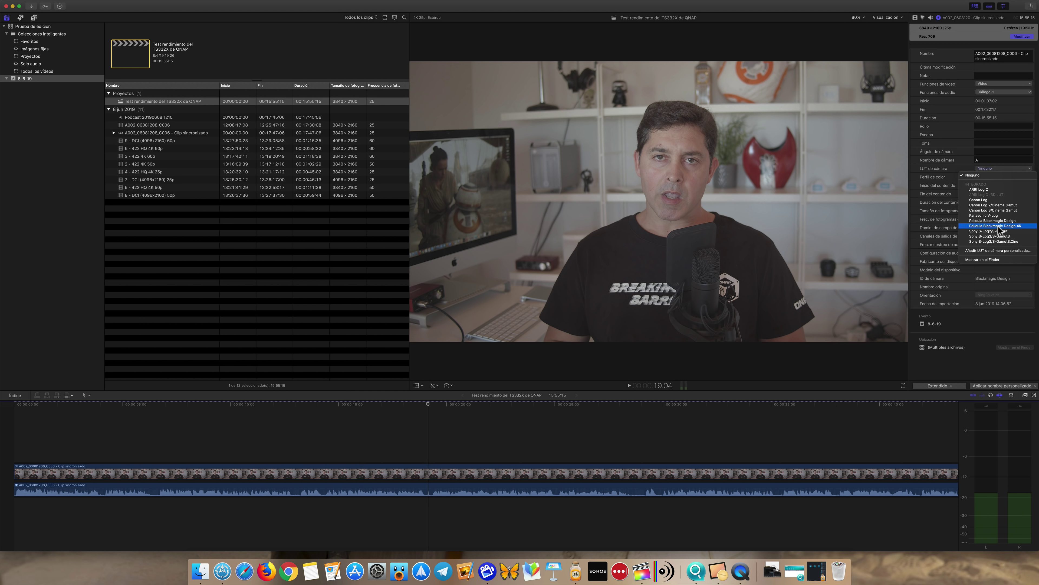
left_click(999, 227)
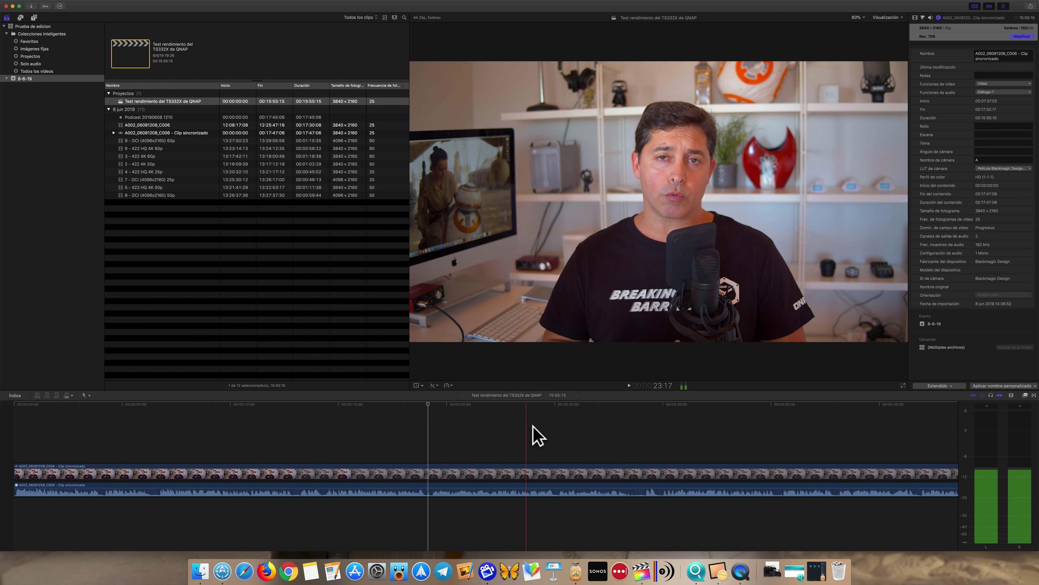
left_click(531, 428)
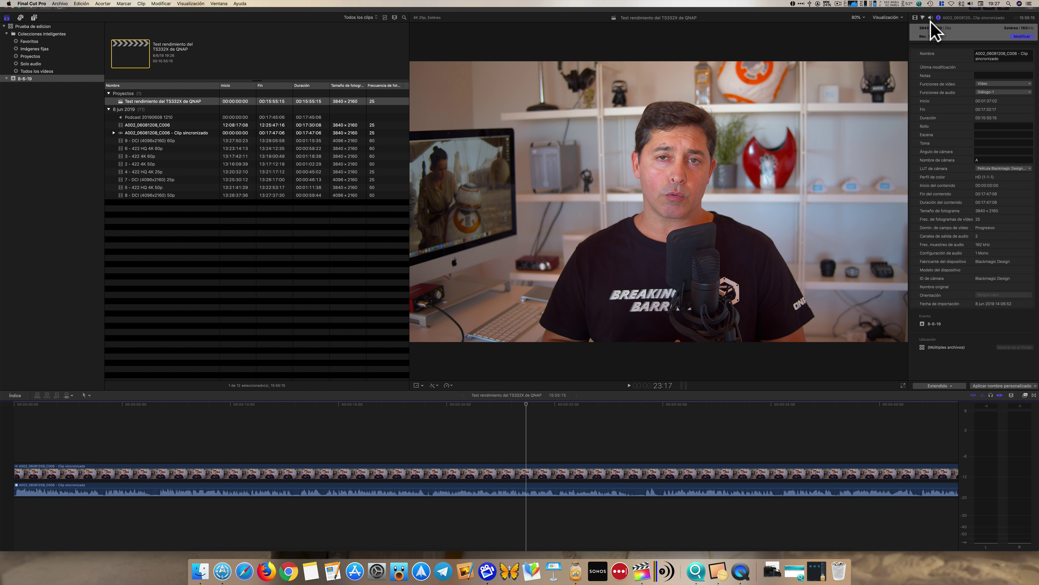
left_click(923, 17)
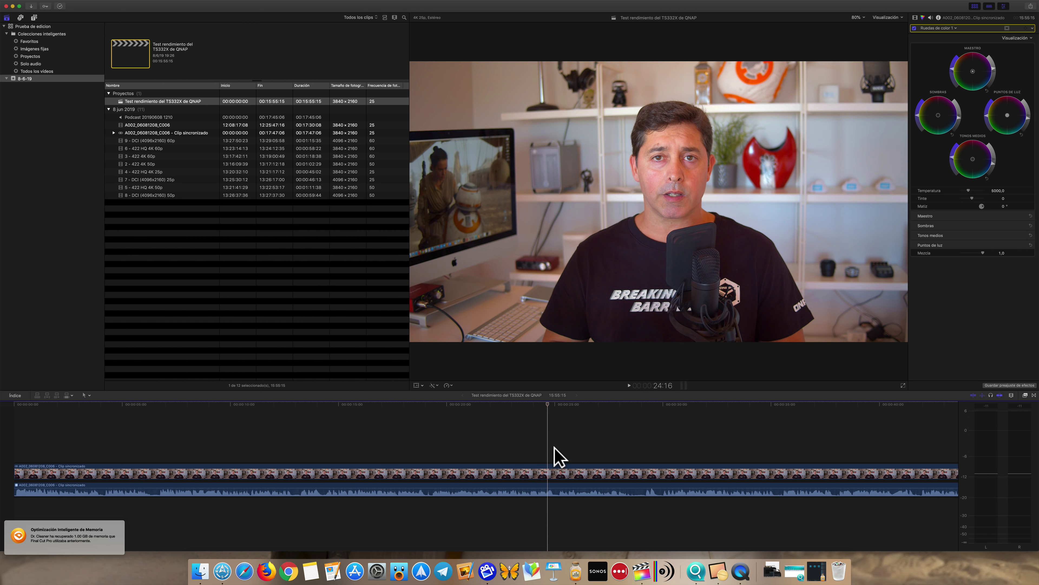
Step: Play the LUT-corrected synchronized clip on to 30:00 and pause there
key("space")
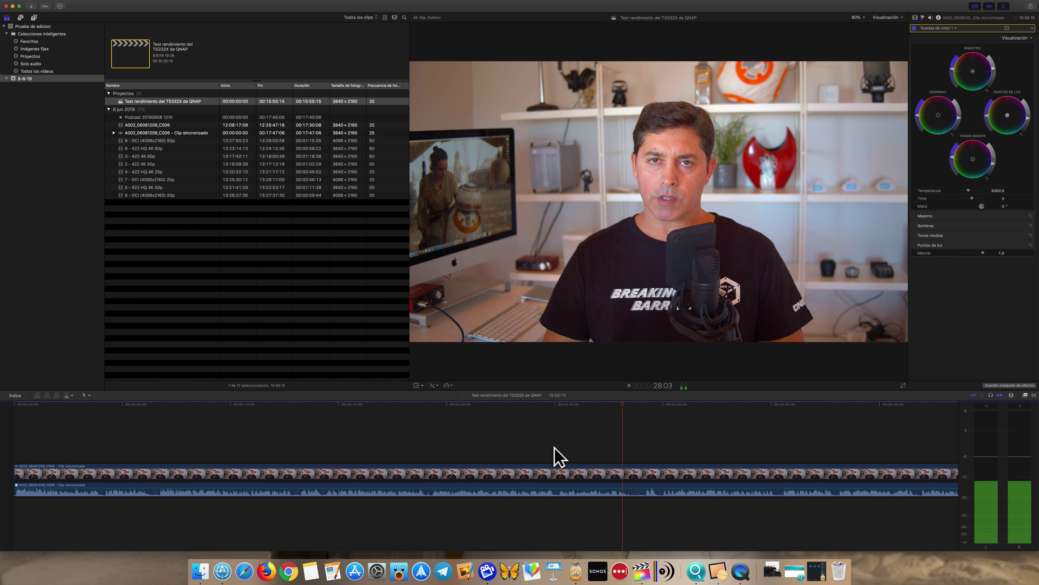
key("space")
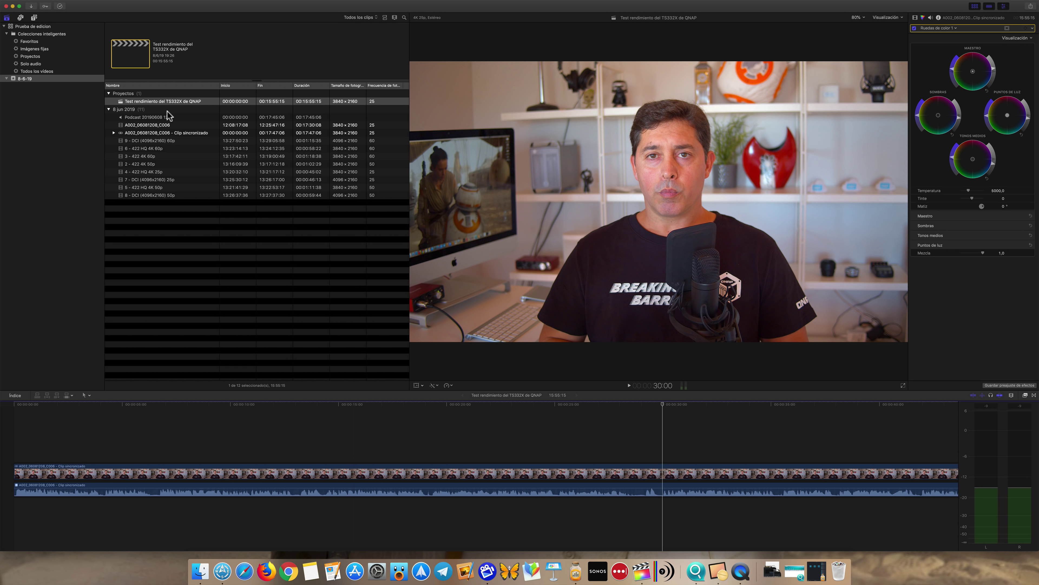
Step: Create project '422 50p' (4K 3840x2160, 50p, ProRes 422) and preview clip 2 - 422 4K 50p
key("super+n")
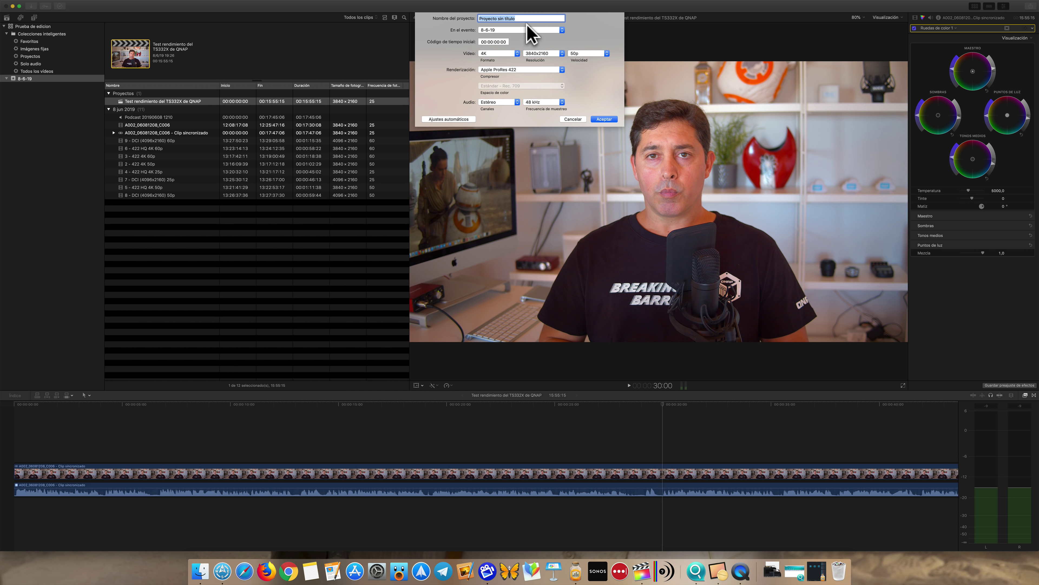
type("422 50p")
left_click(617, 120)
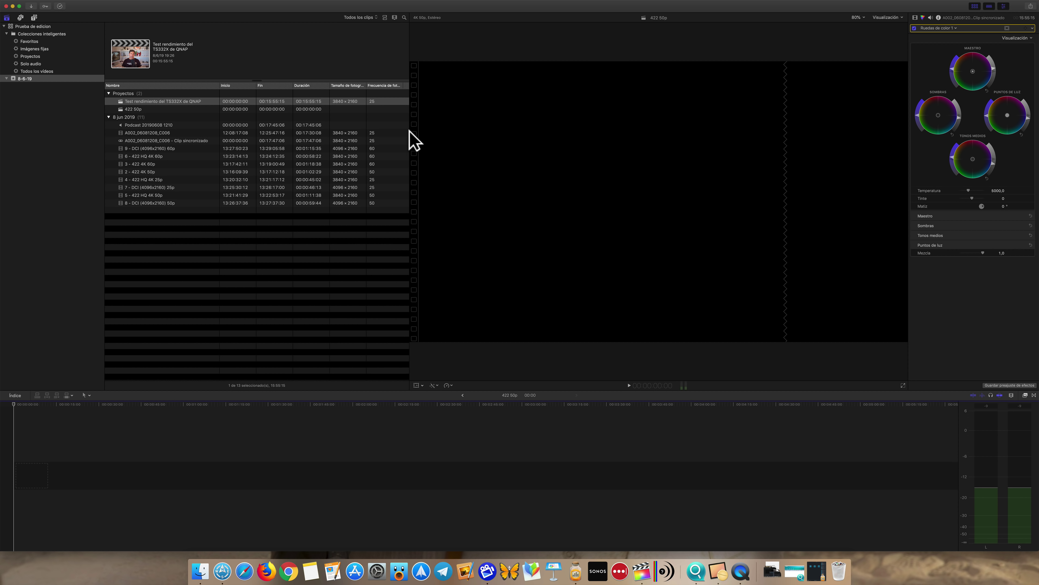
left_click(196, 171)
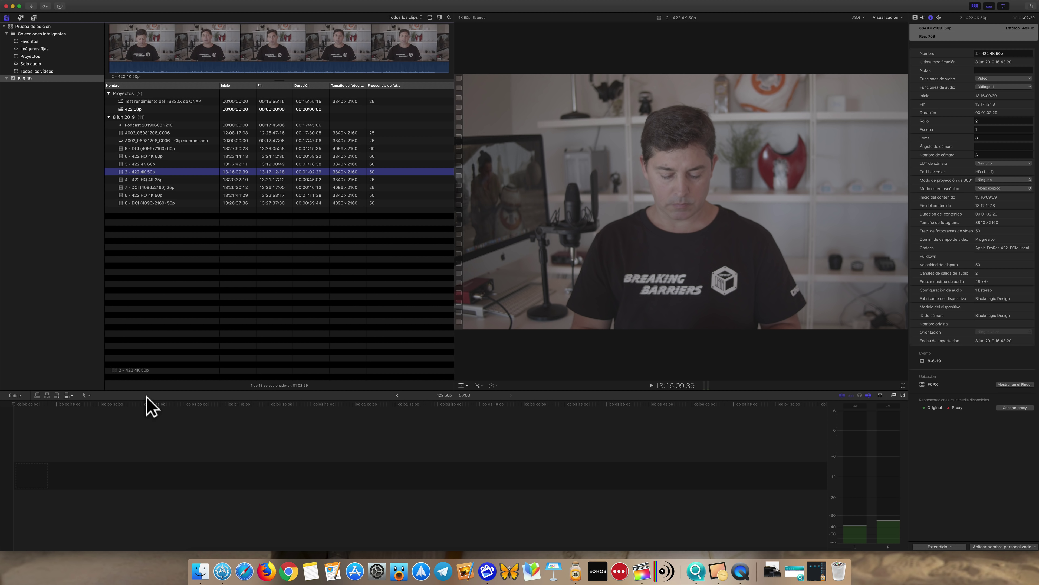
Step: Put 2 - 422 4K 50p into the 422 50p timeline and play part of it
mouse_move(147, 397)
left_mouse_down()
mouse_move(149, 483)
mouse_move(150, 461)
left_mouse_up()
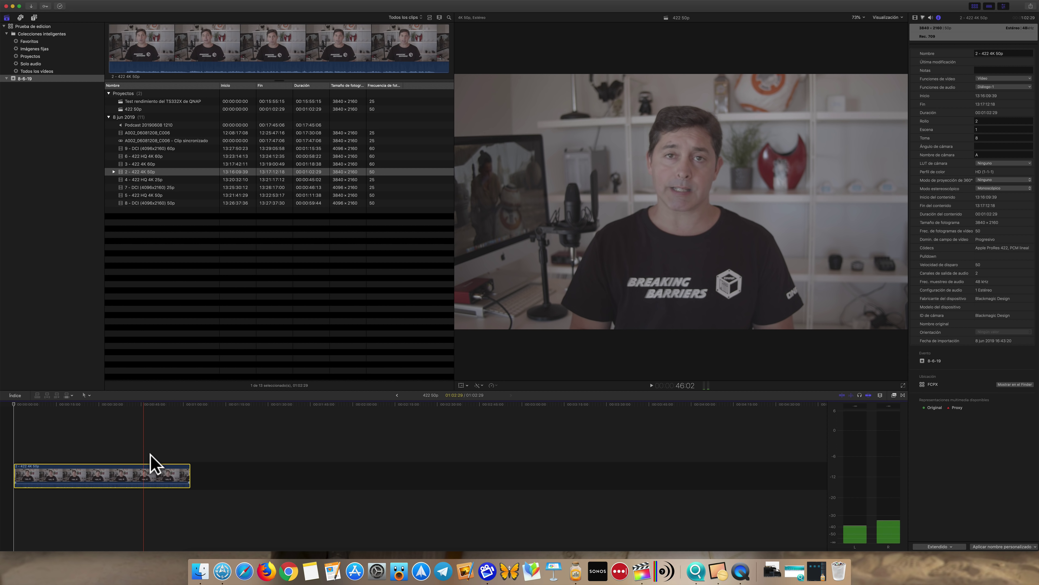
left_click(114, 426)
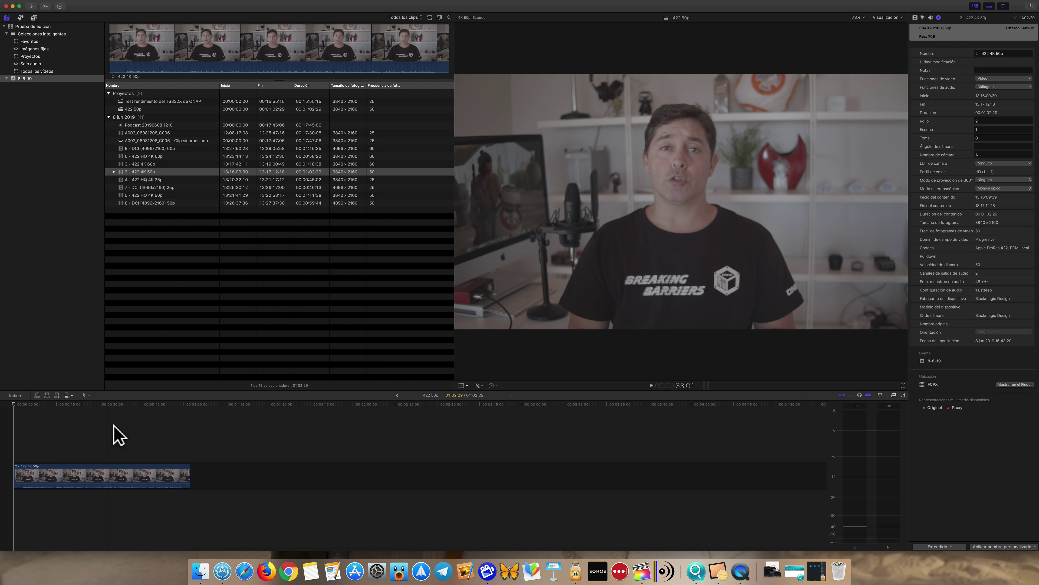
key("space")
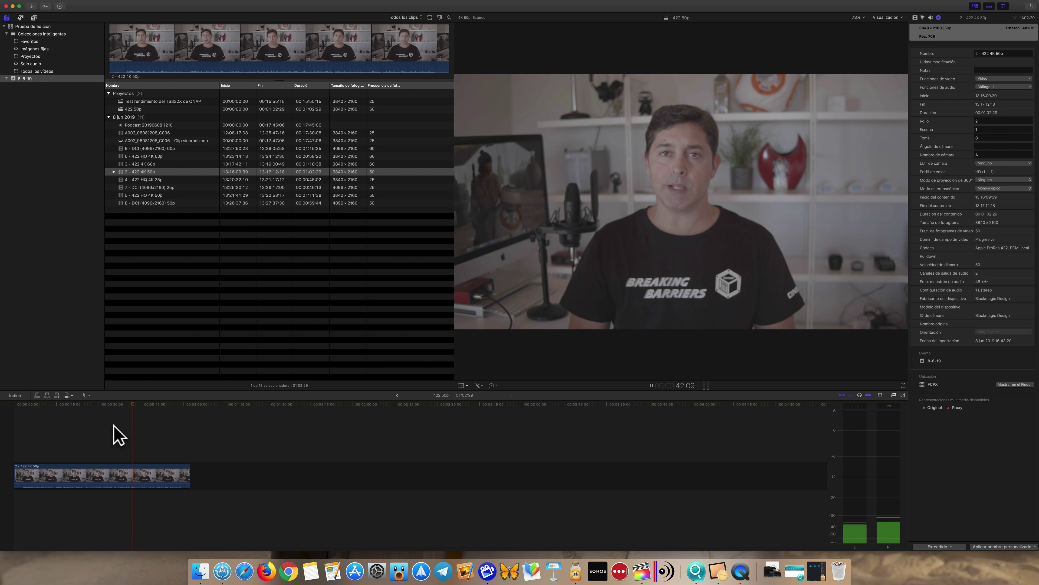
key("space")
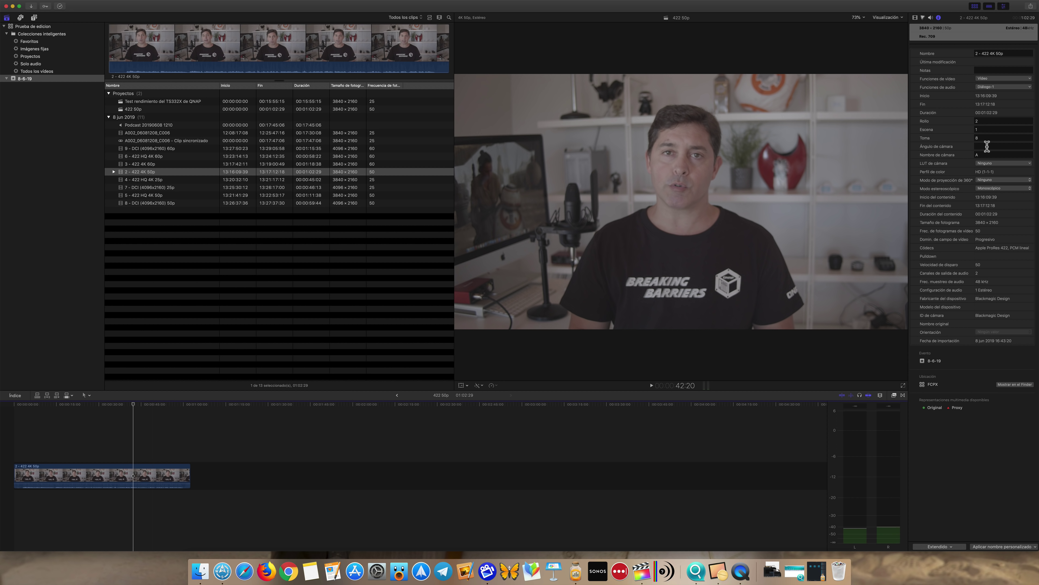
Step: Give the 2 - 422 4K 50p clip the Blackmagic Design film LUT and Color Wheels, then preview it
left_click(989, 164)
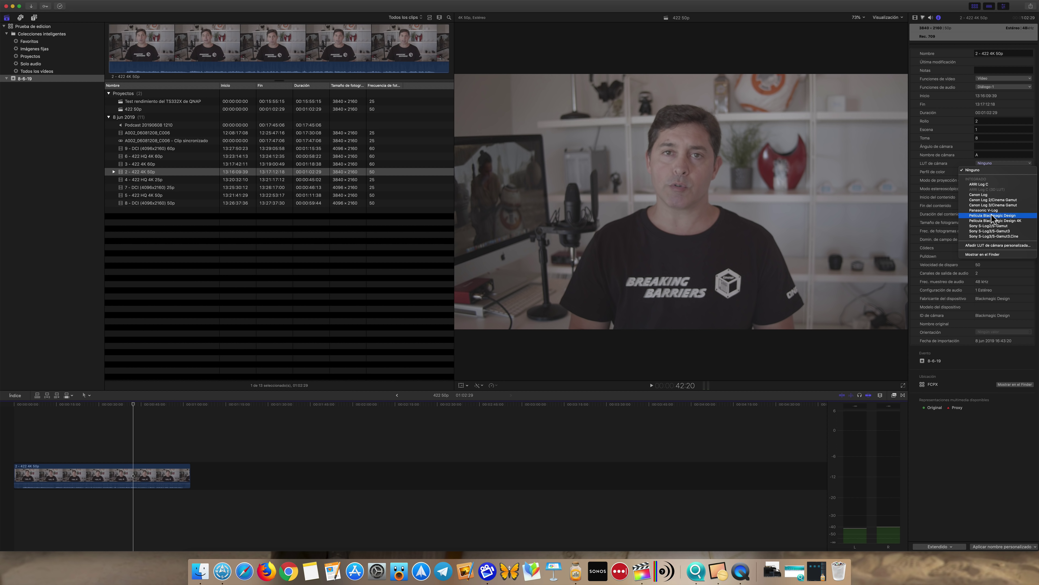
left_click(993, 220)
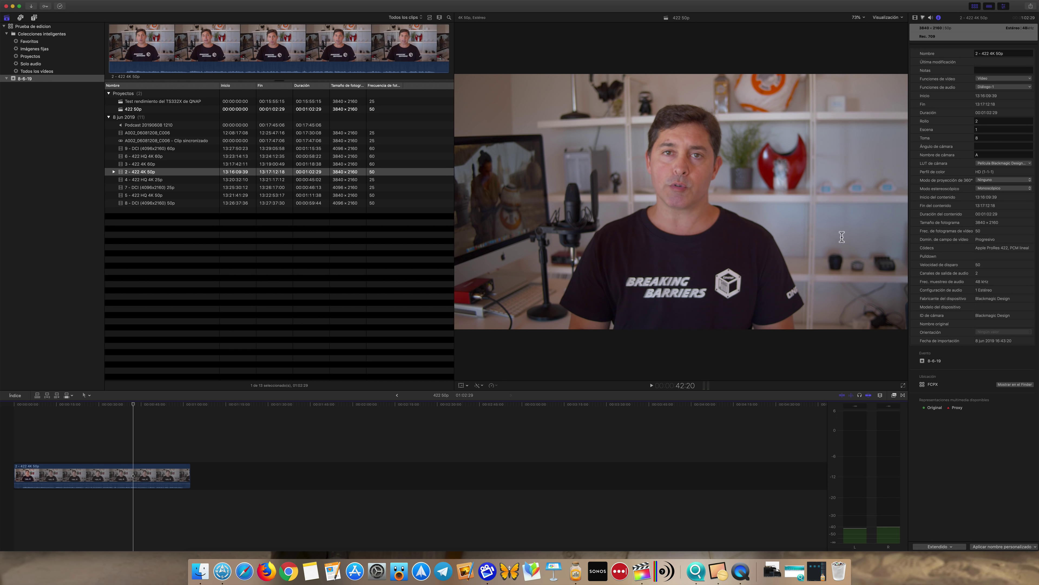
left_click(925, 18)
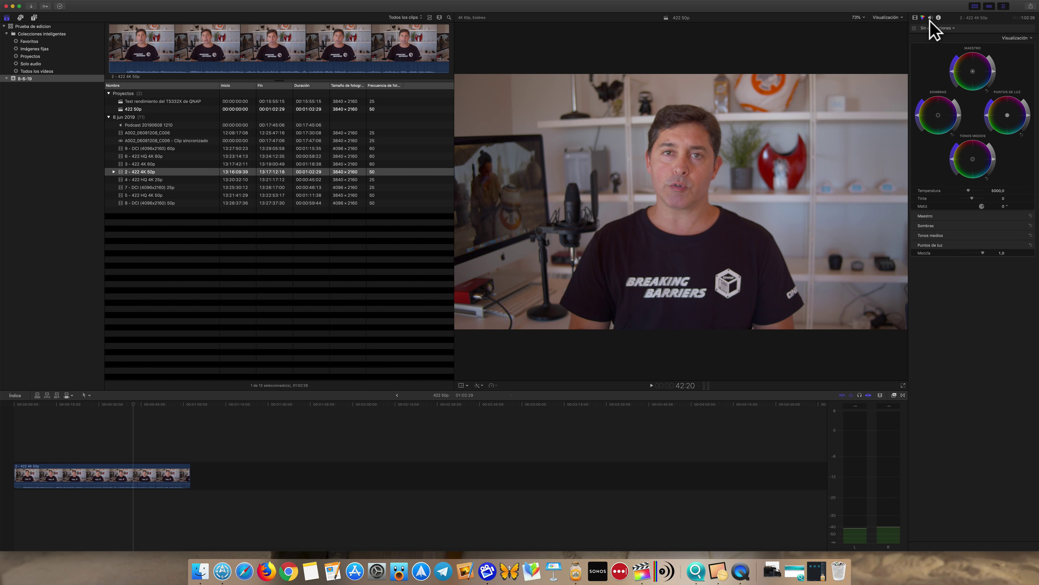
left_click(966, 116)
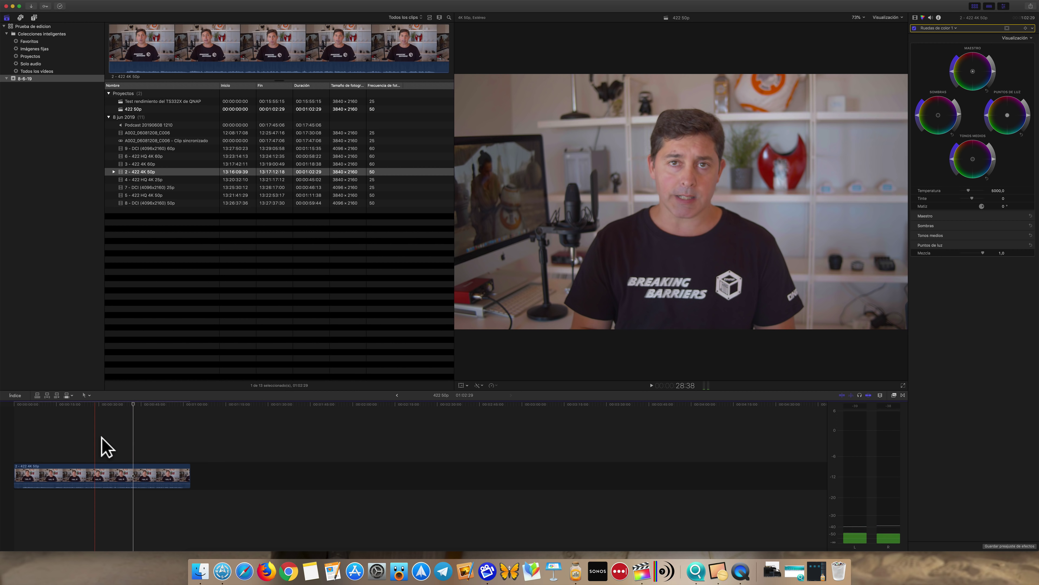
key("space")
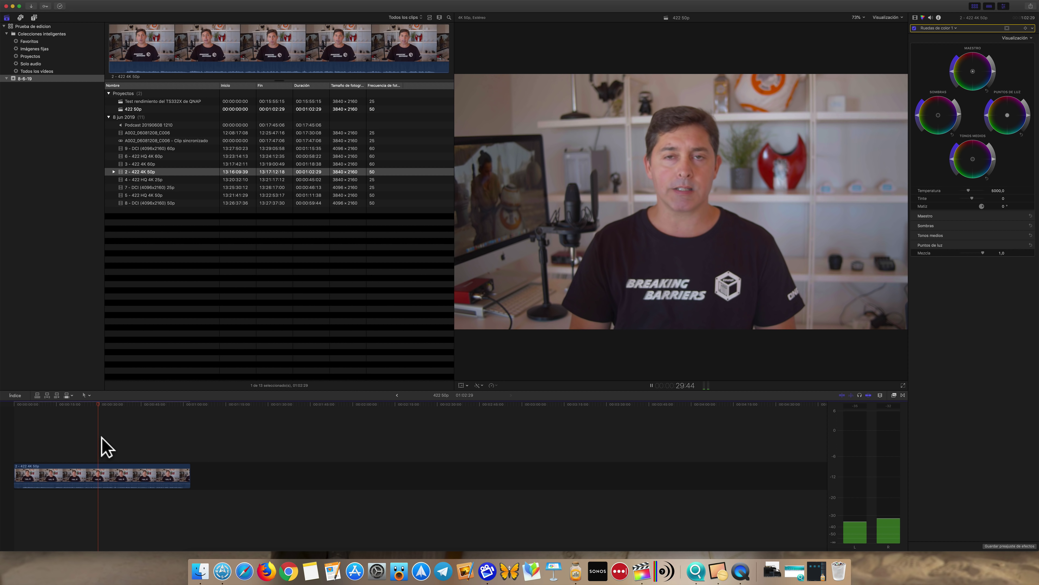
key("space")
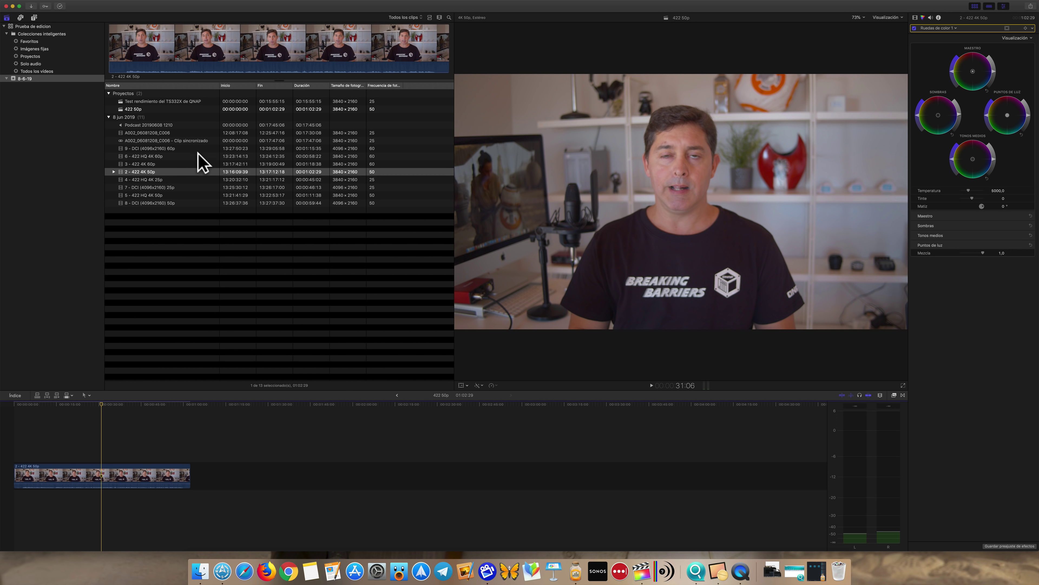
Step: Set up a new project at 60p, rendering in Apple ProRes 422 HQ
right_click(172, 109)
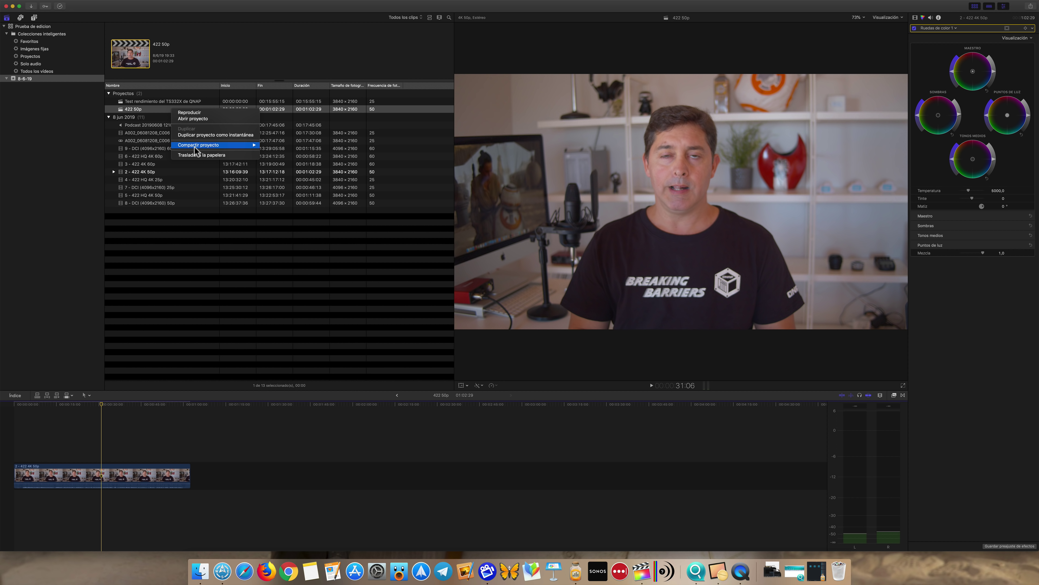
left_click(201, 257)
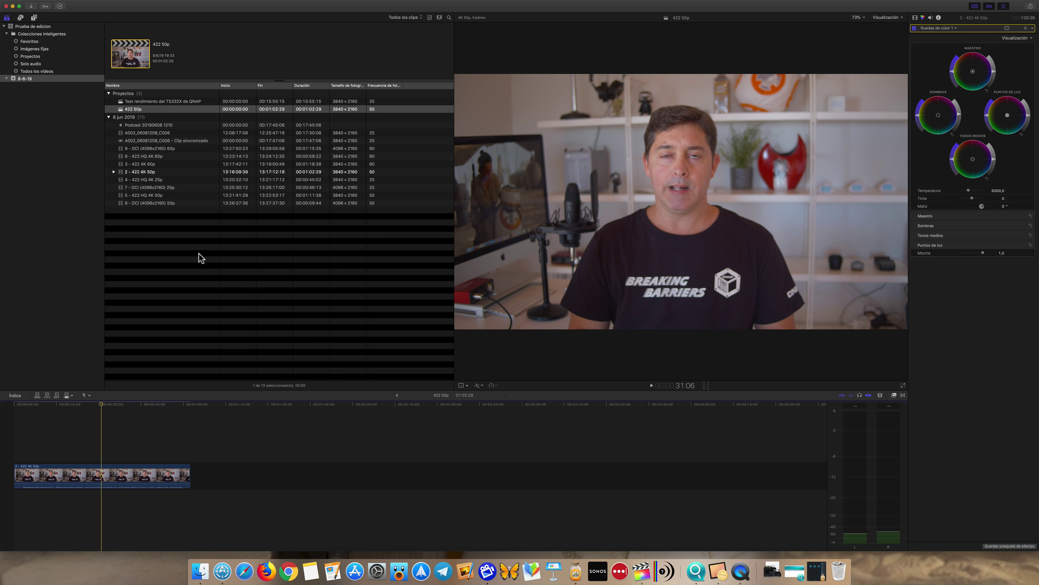
key("super+n")
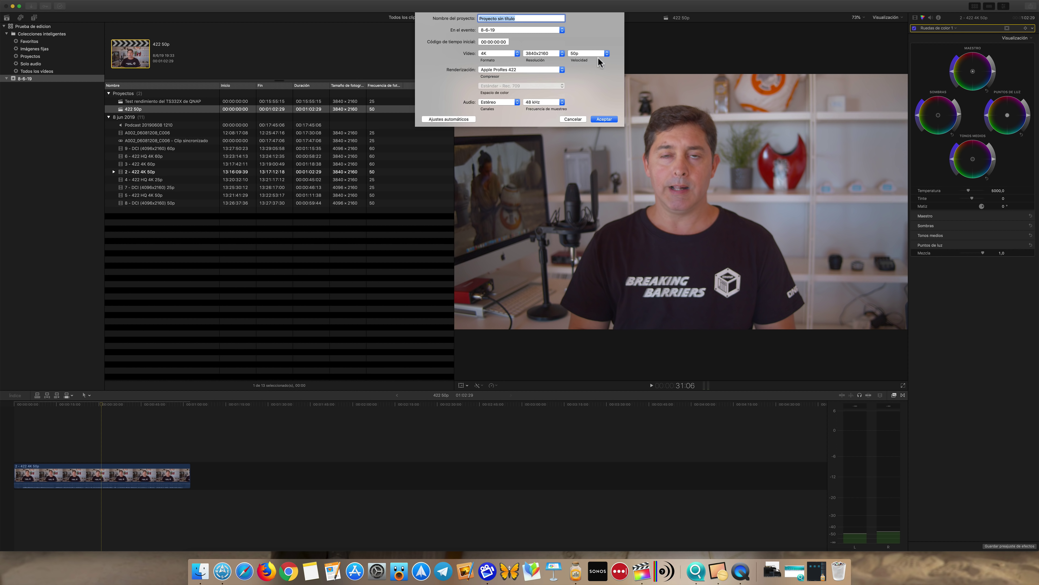
left_click(608, 53)
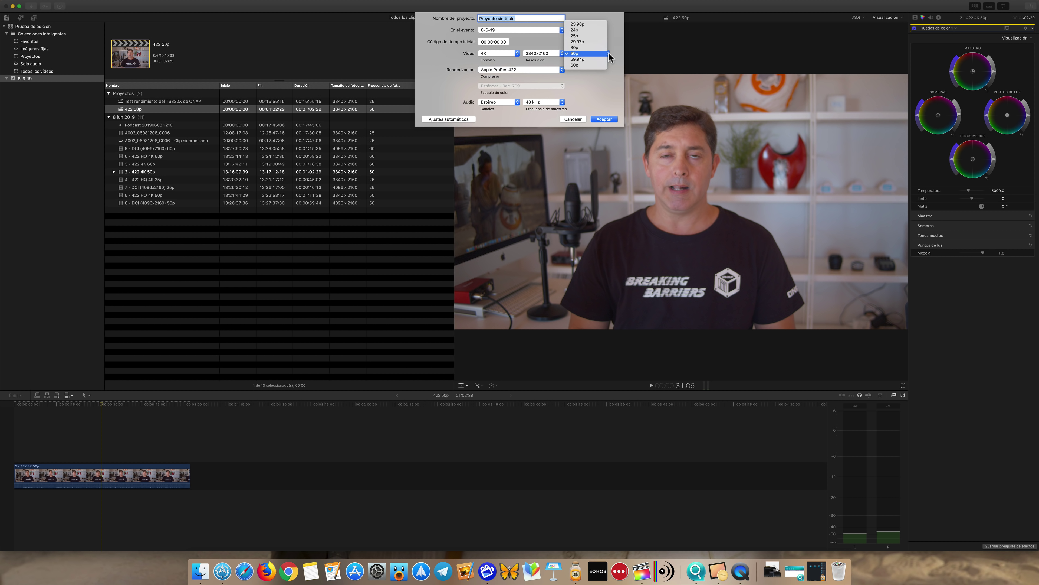
left_click(601, 65)
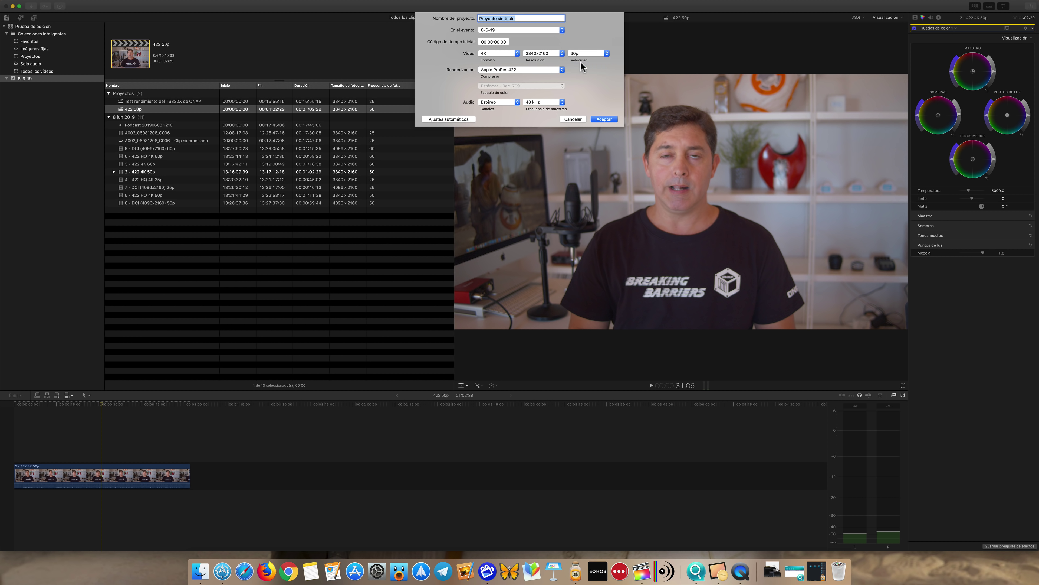
left_click(563, 69)
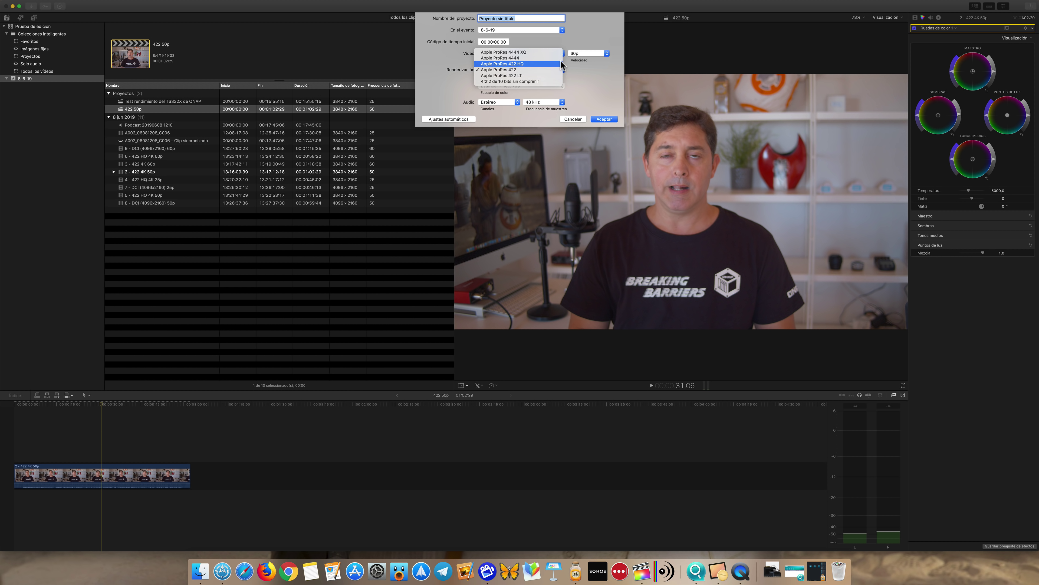
left_click(560, 64)
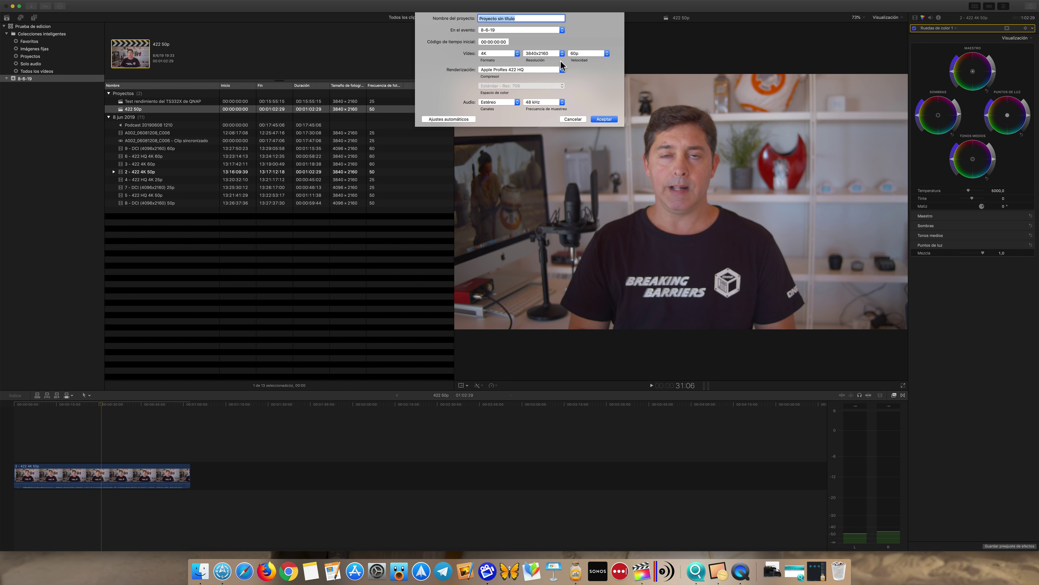
Step: Resolve the duplicate-name warning by naming the project HQ60p, then create it
left_click(604, 118)
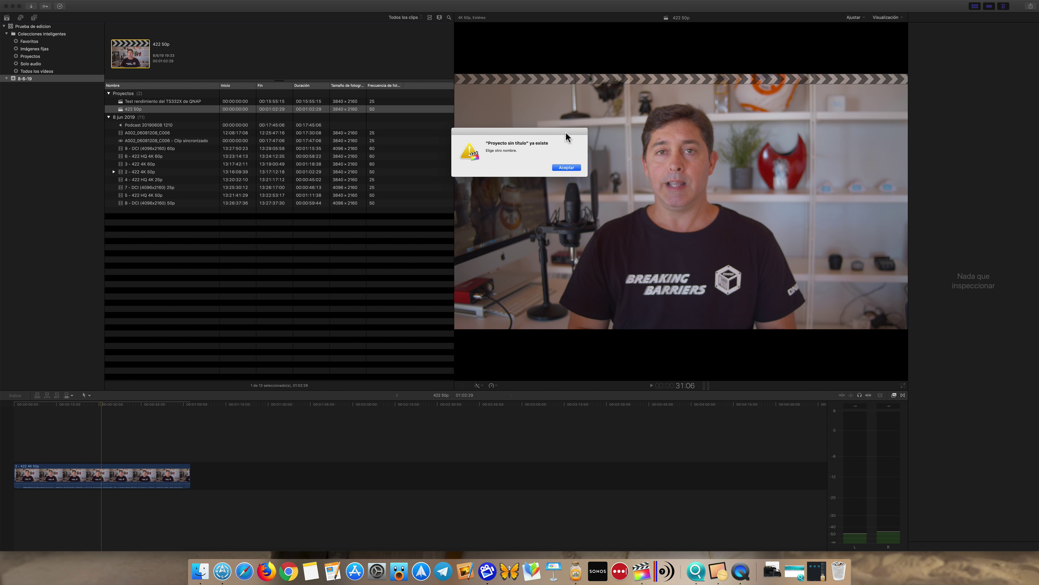
left_click(572, 167)
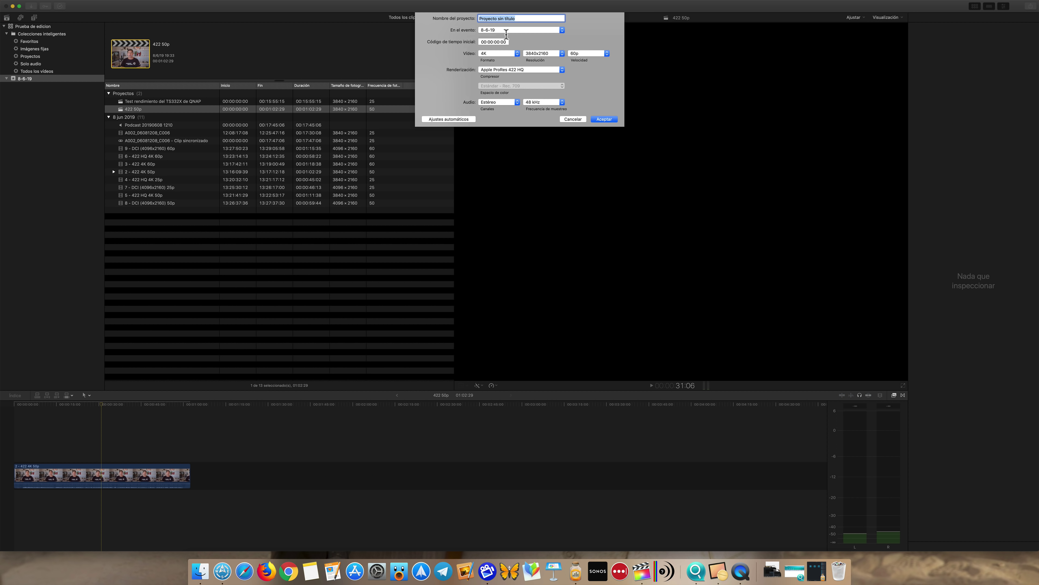
type("60p")
key("Return")
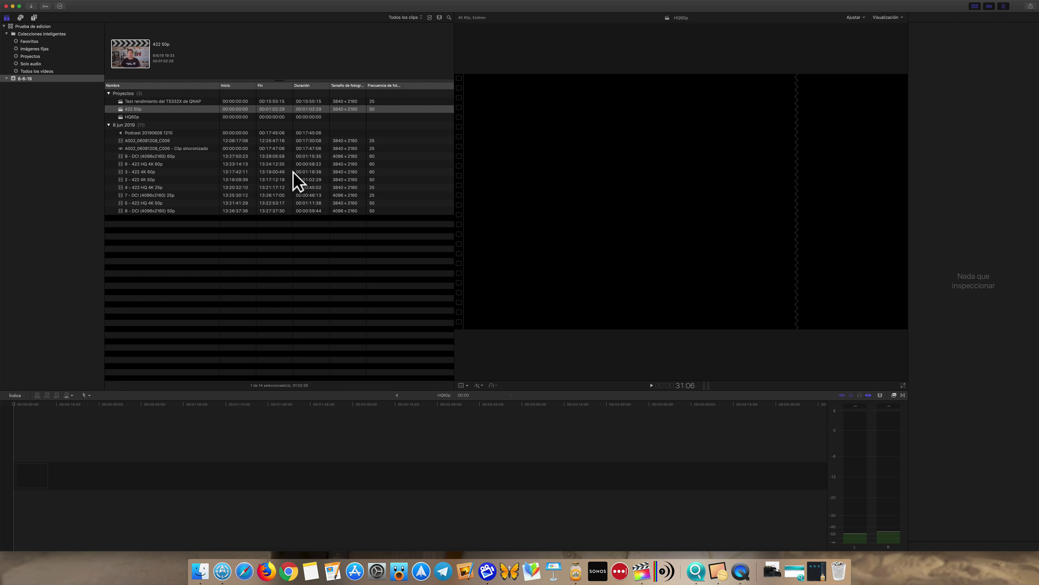
Step: Place the 6 - 422 HQ 4K 60p clip at the start of the HQ60p timeline
left_click(173, 166)
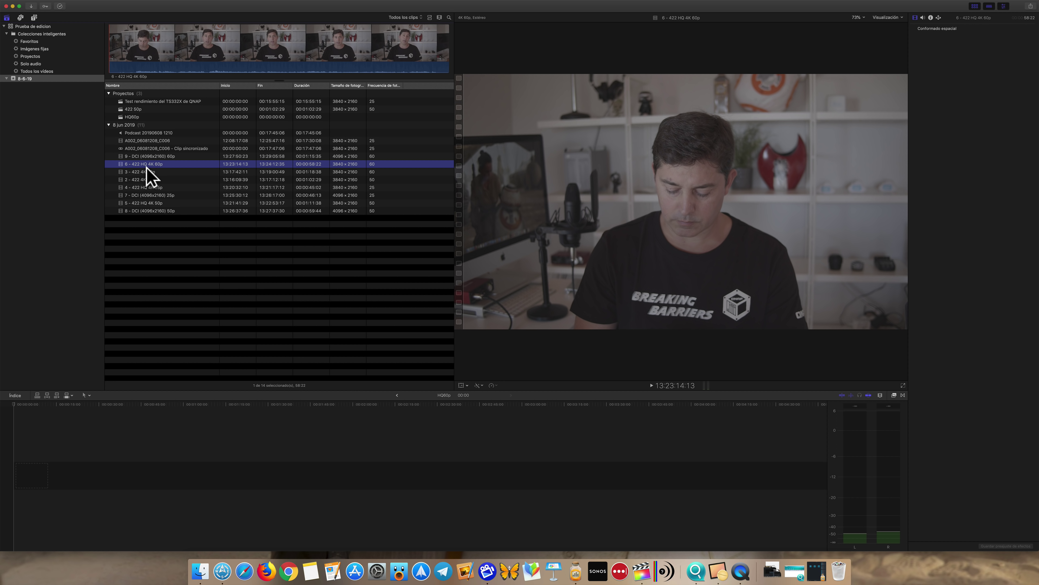
mouse_move(146, 168)
left_mouse_down()
mouse_move(216, 444)
mouse_move(174, 434)
left_mouse_up()
left_click(98, 430)
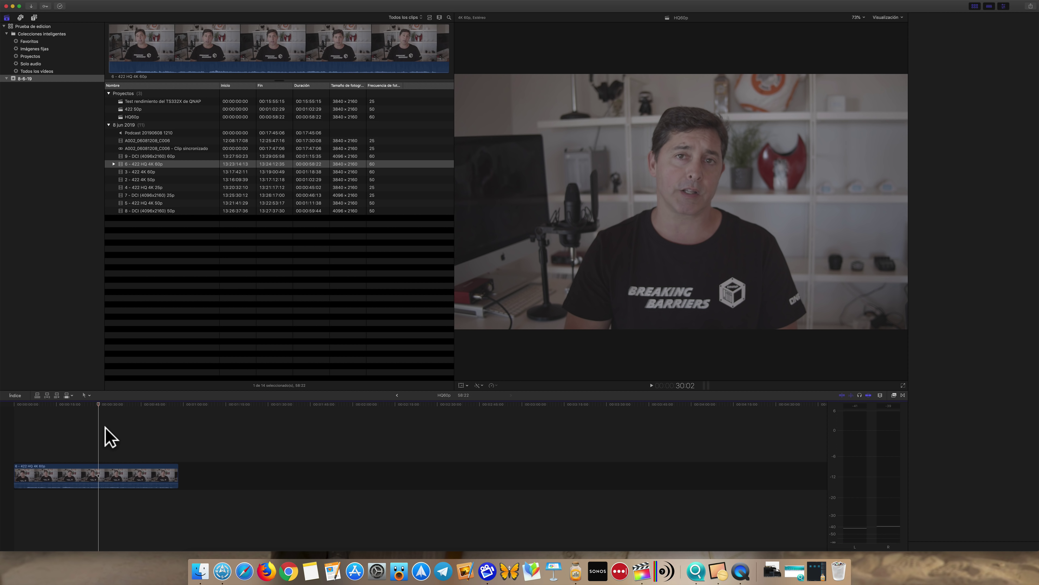
Step: Play the HQ60p project with the volume raised, then stop playback
key("super+6")
key("space")
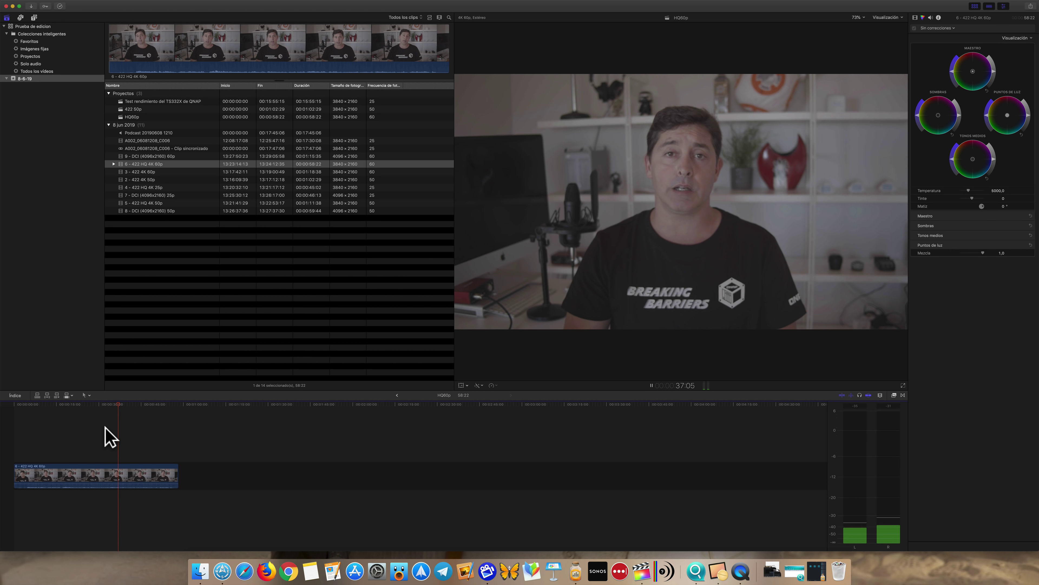
key("XF86AudioRaiseVolume")
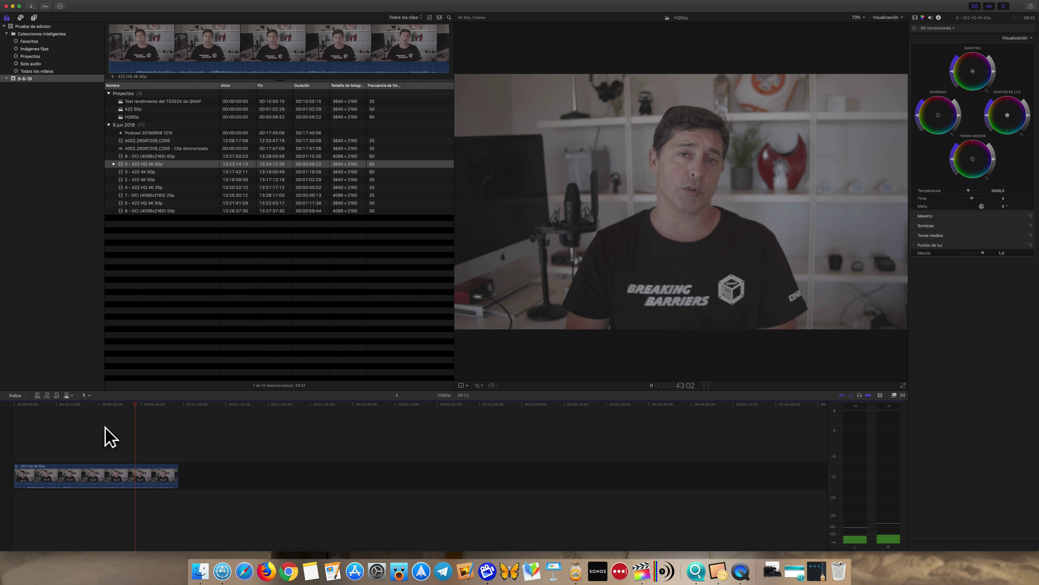
key("space")
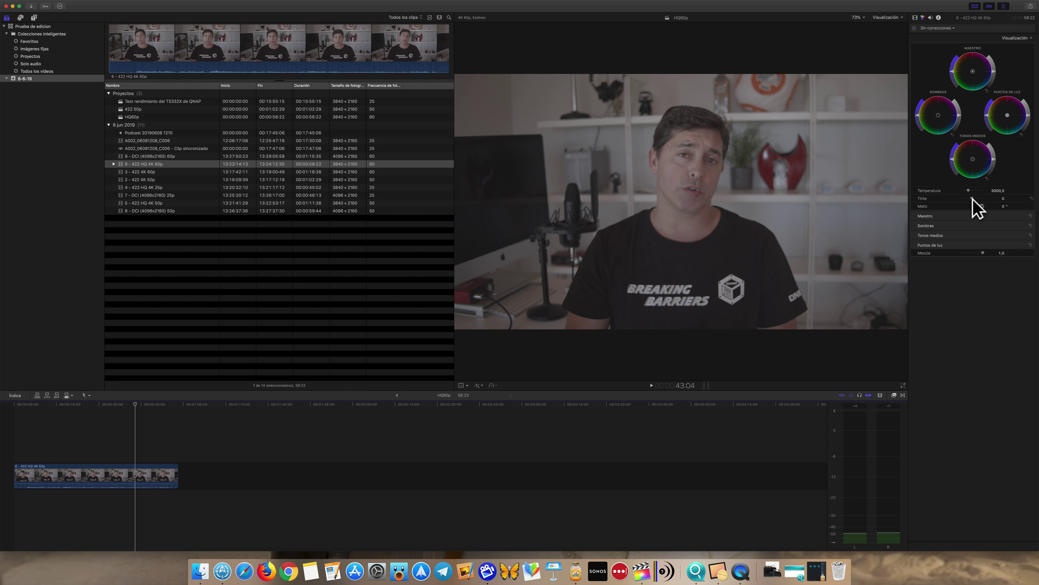
Step: Apply the Blackmagic Design film camera LUT to the 6 - 422 HQ 4K 60p clip
left_click(938, 18)
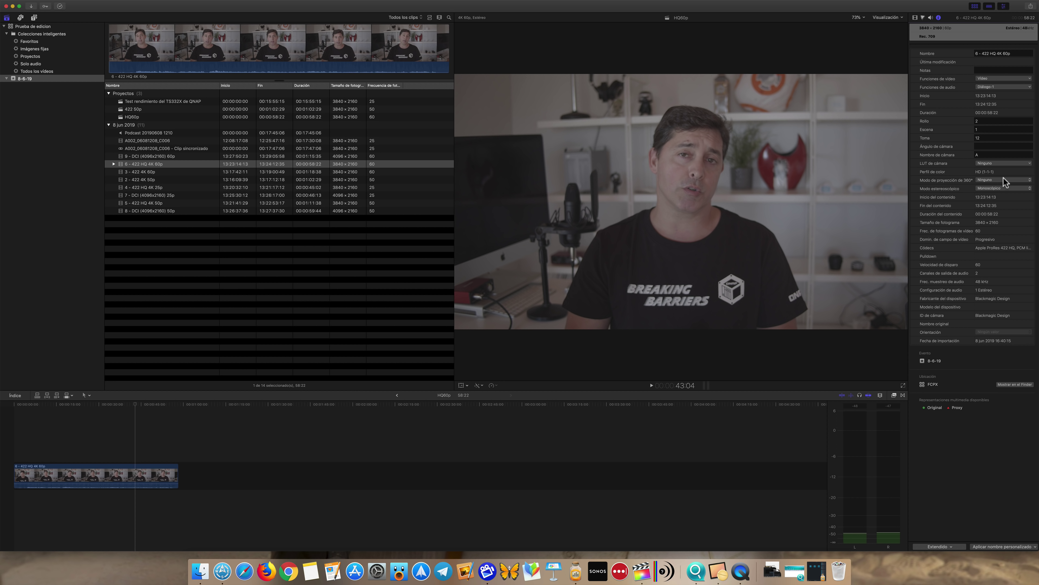
left_click(999, 164)
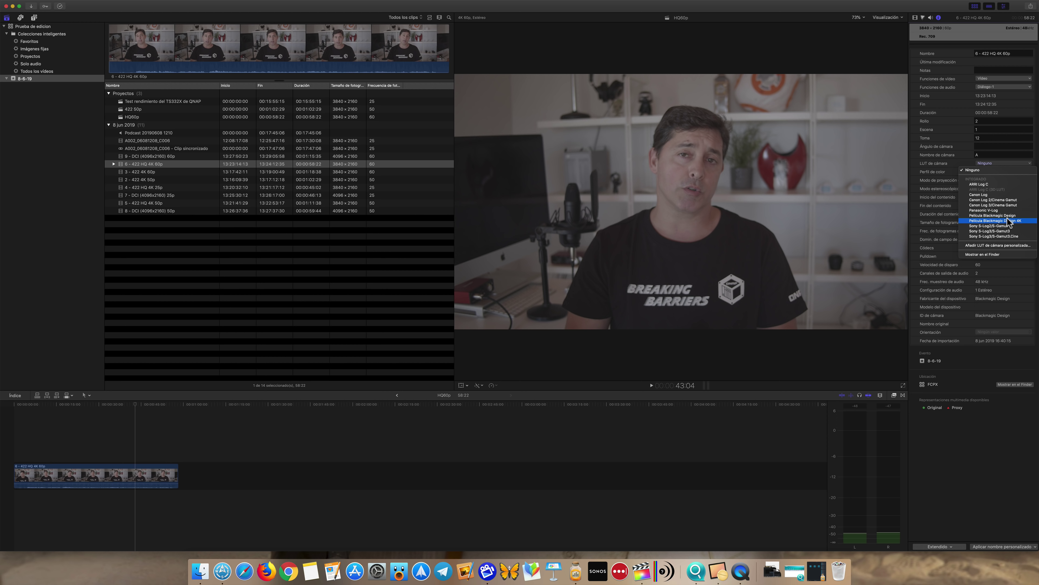
left_click(1009, 221)
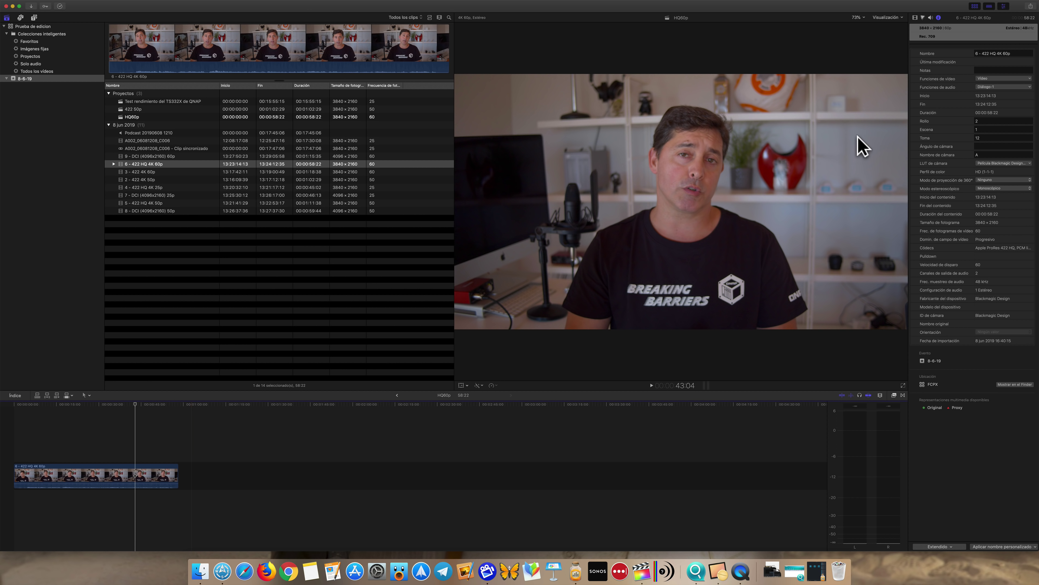
Step: Replay part of the 60p clip with the LUT applied, then stop
left_click(98, 438)
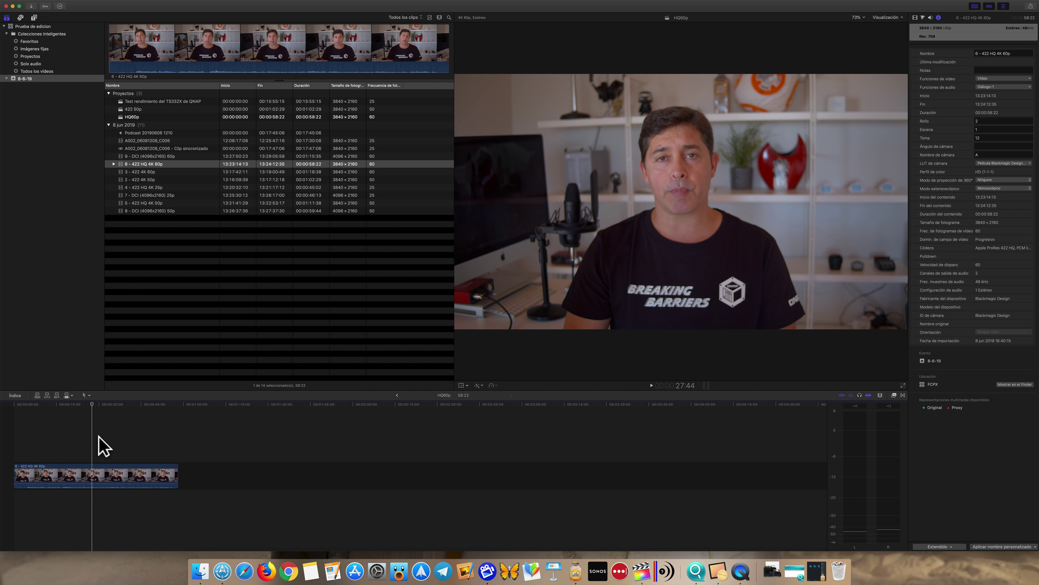
key("space")
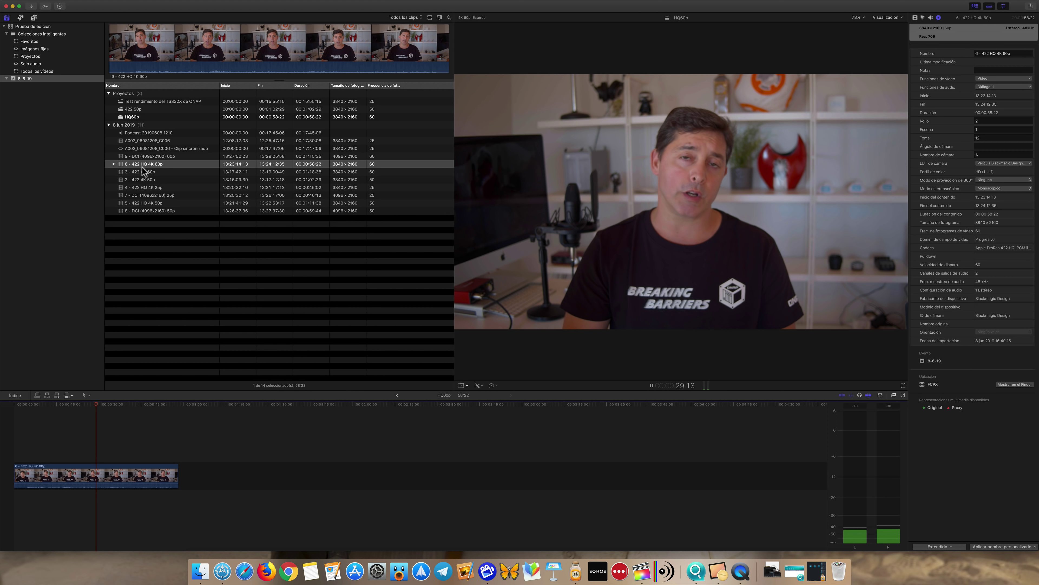
key("space")
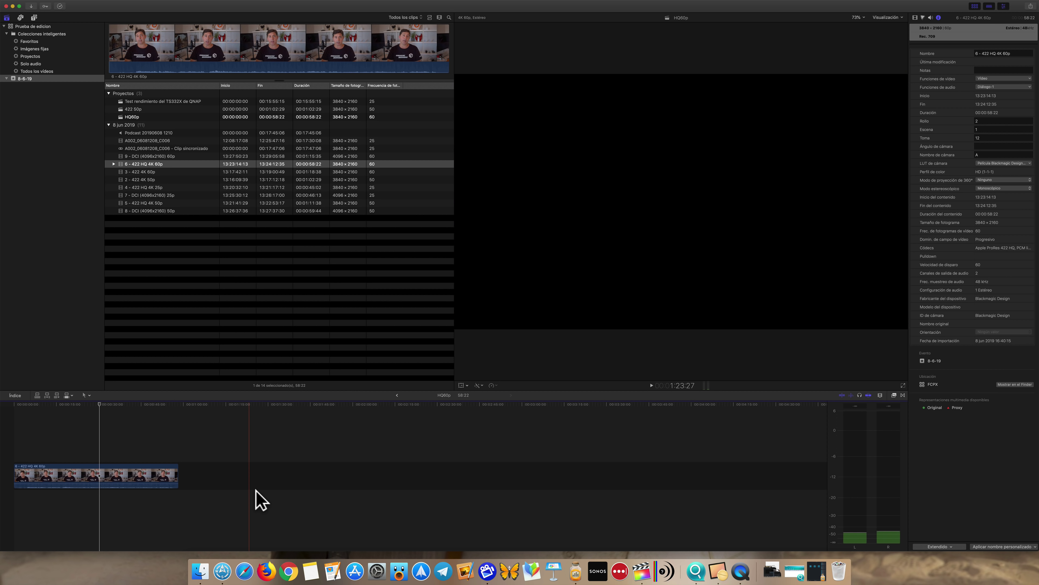
Step: List the USBDisk1 folder on the TS-332X NAS in Finder, with MediaInfo launched beside it
left_click(199, 570)
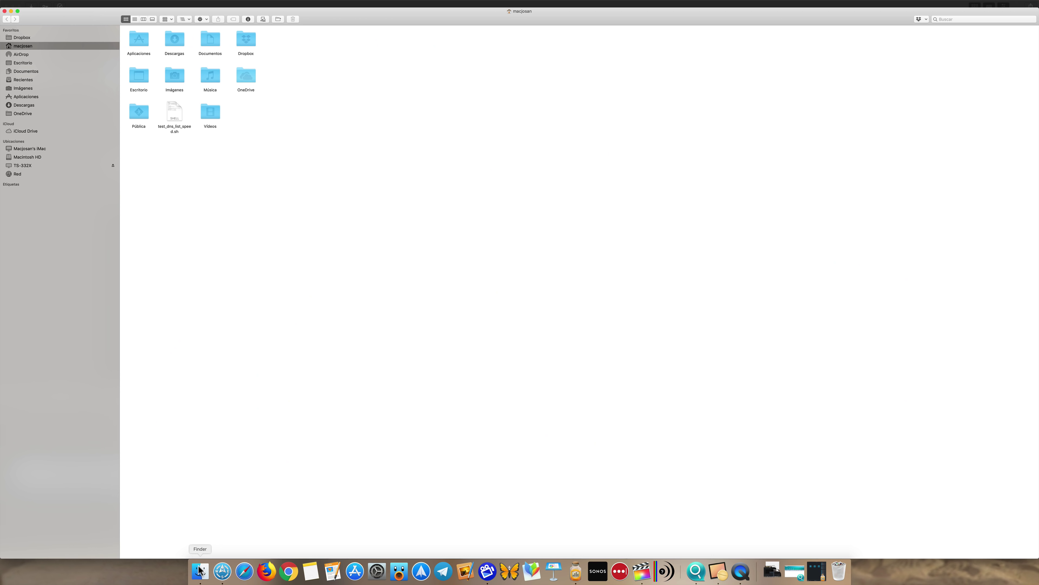
left_click(22, 165)
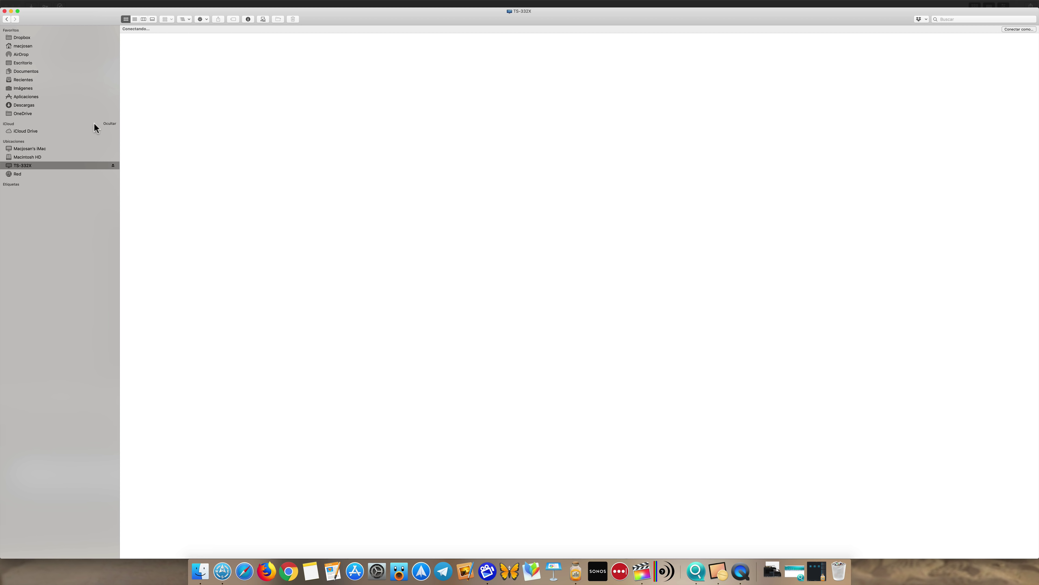
double_click(207, 51)
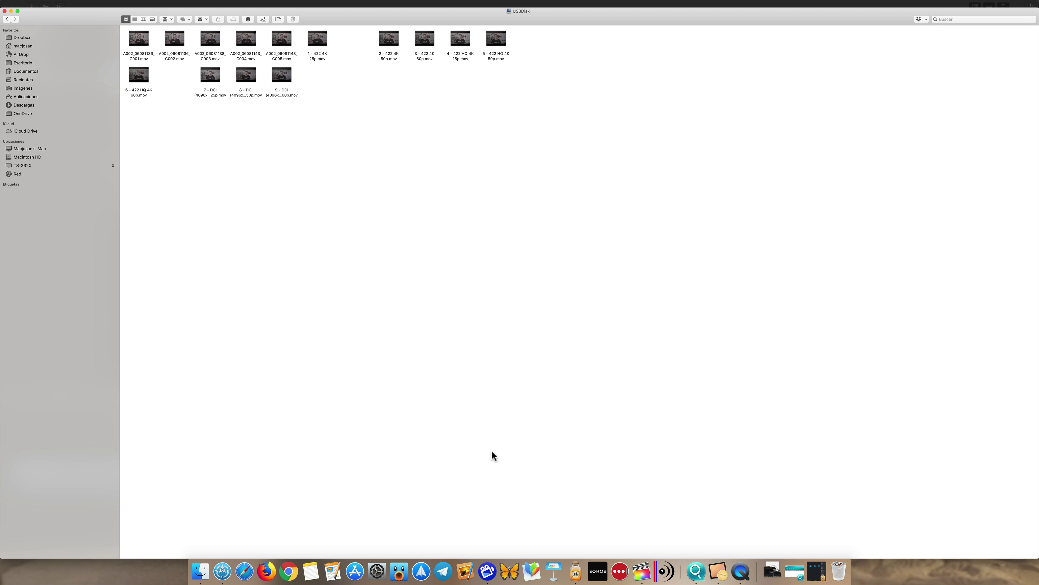
left_click(663, 572)
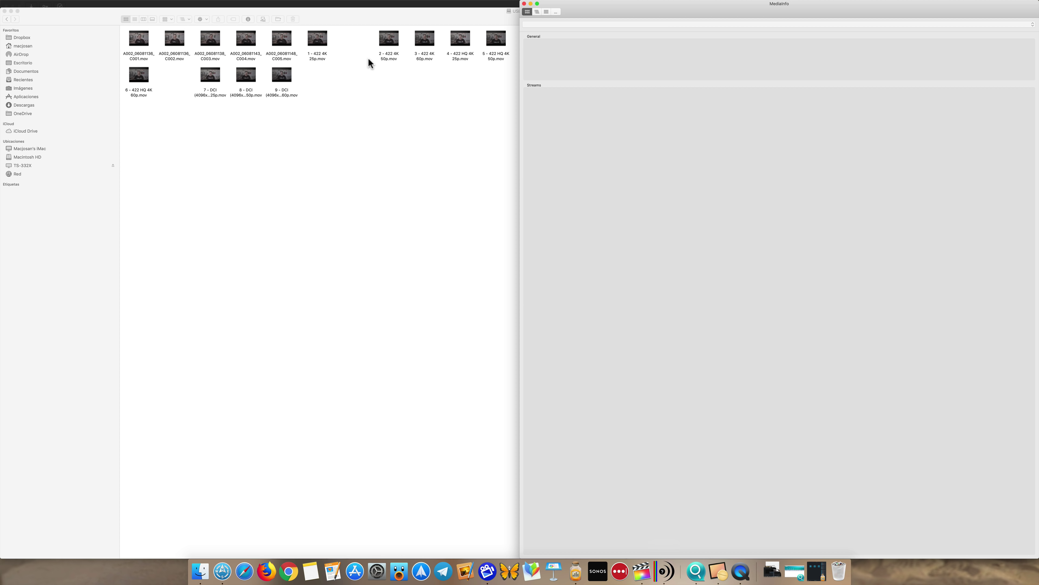
left_click(136, 19)
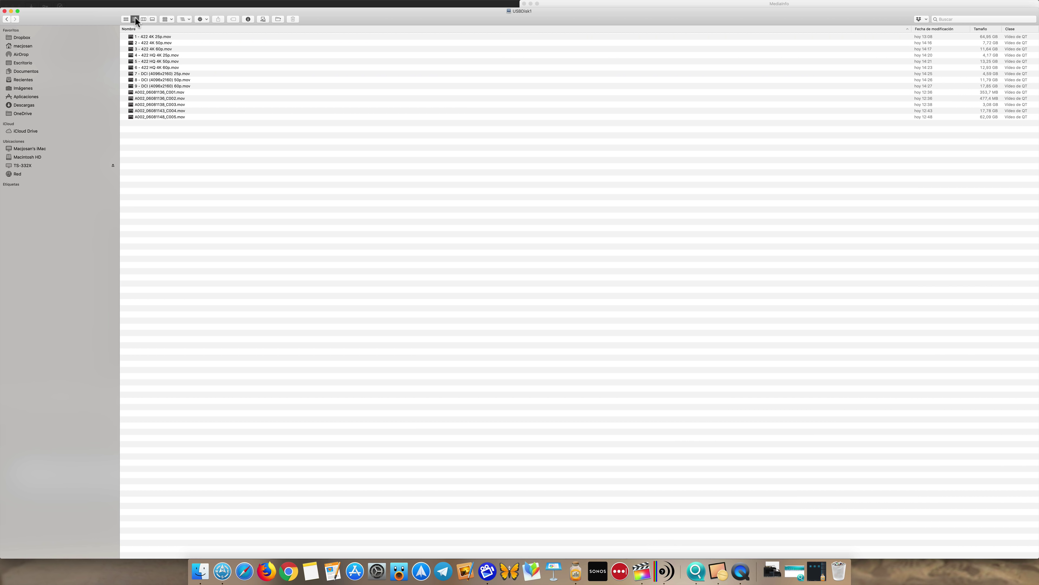
left_click(662, 571)
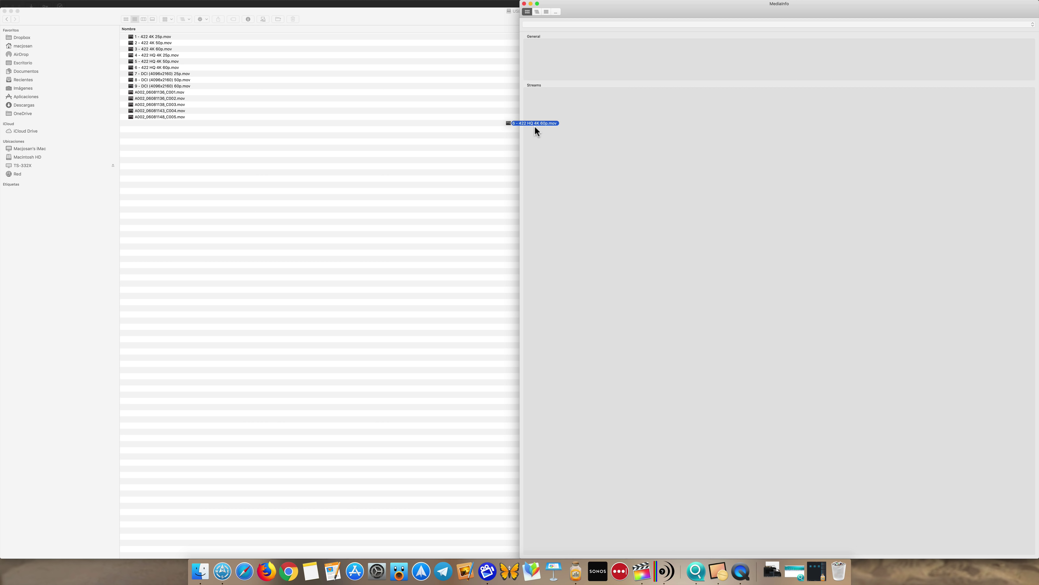
Step: Check 6 - 422 HQ 4K 60p.mov in MediaInfo (ProRes 422 HQ, 3840×2160, 60fps), then return to Final Cut Pro
left_click_drag(137, 66, 557, 137)
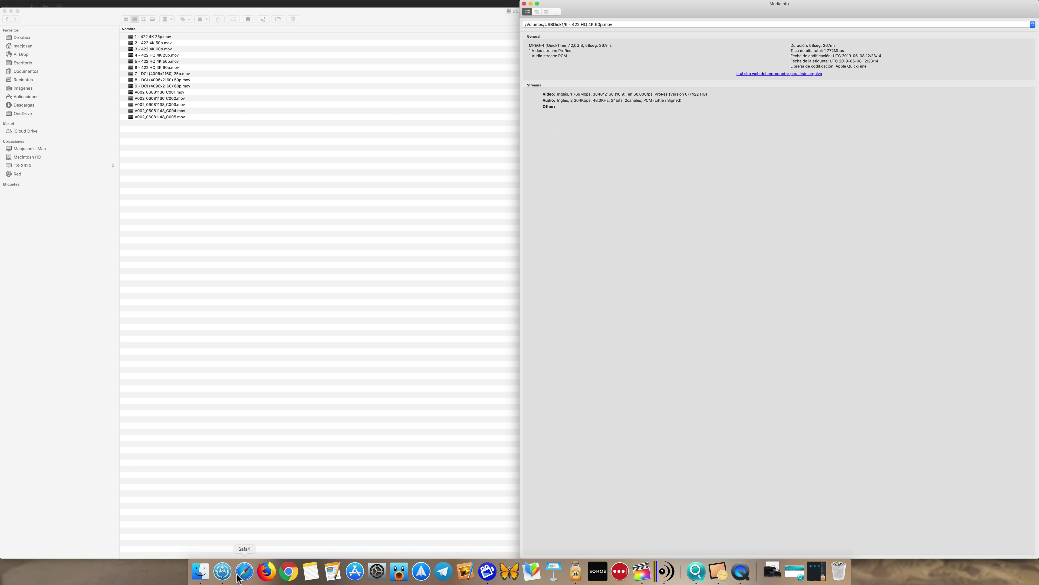
left_click(638, 573)
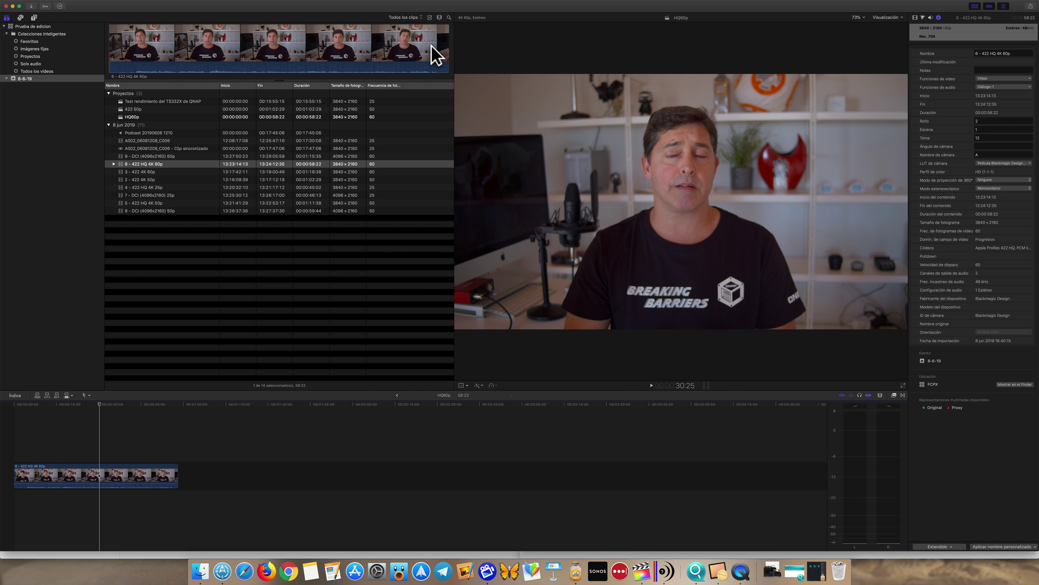
Step: Create the DCI 60p project at 4096x2048, keeping 60p and Apple ProRes 422 HQ
key("super+n")
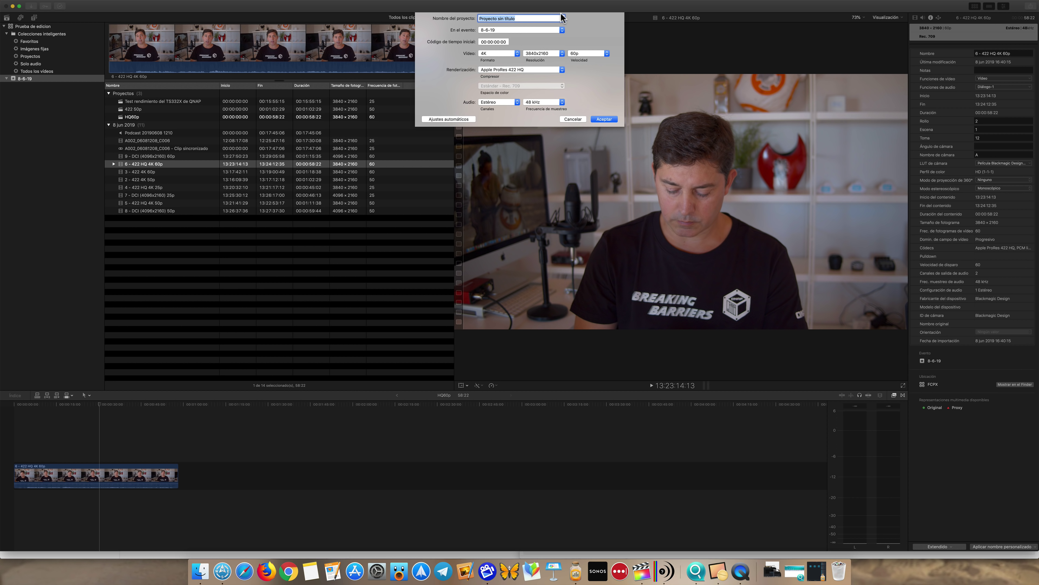
type("DCI 60p")
left_click(562, 53)
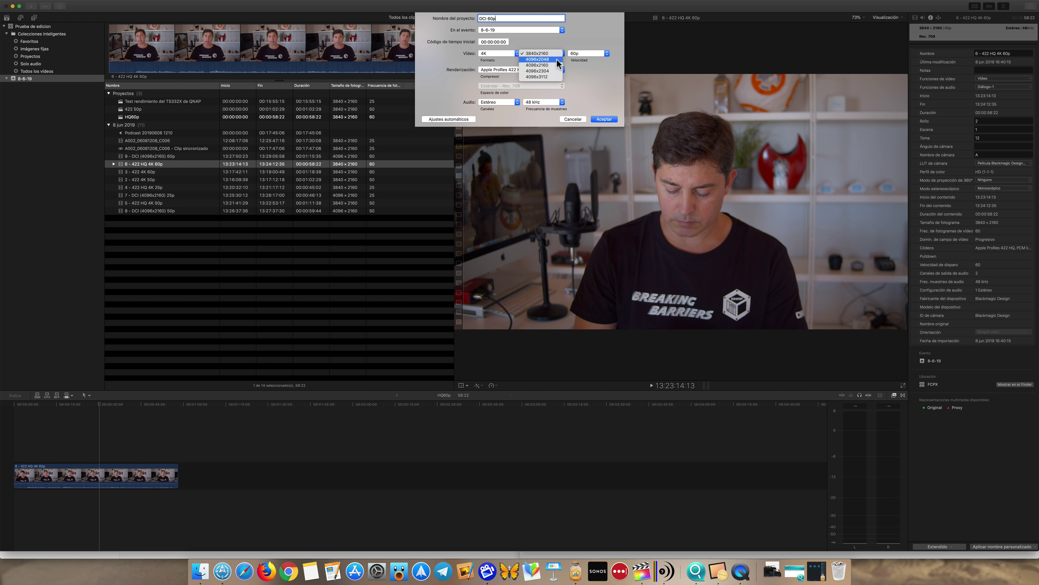
left_click(557, 60)
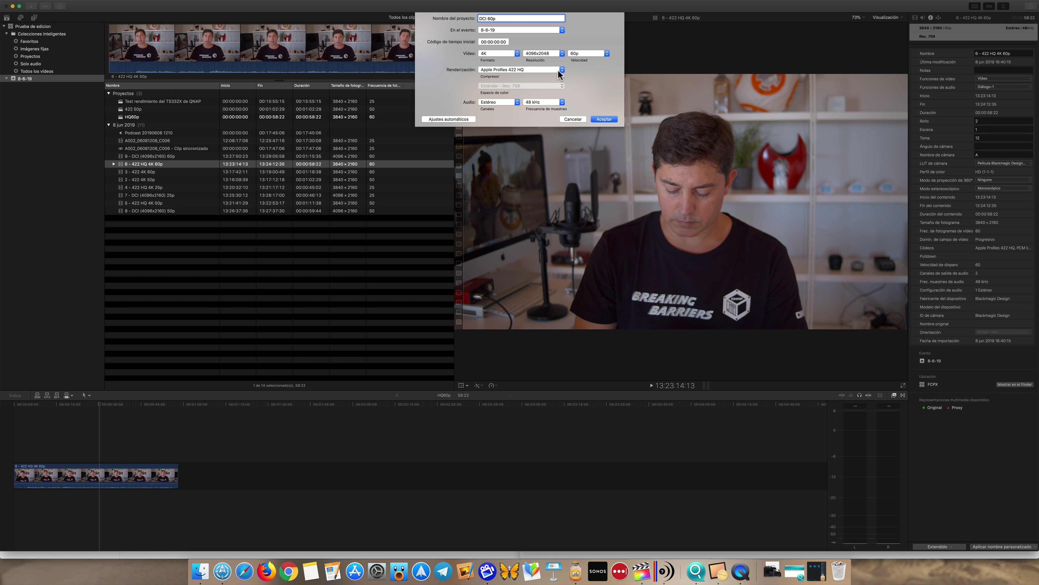
left_click(614, 119)
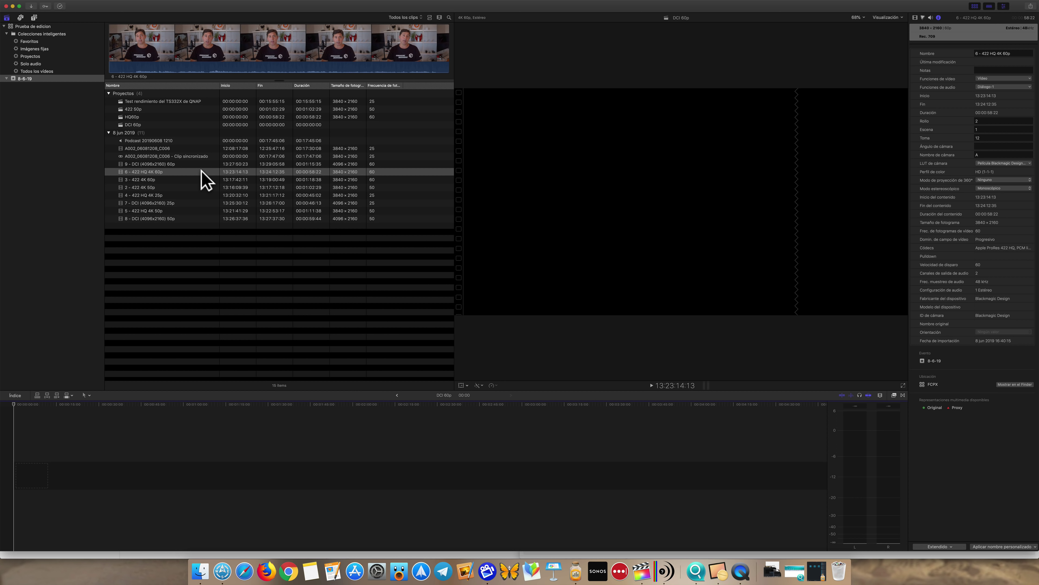
Step: Preview the 8, 7 and 5 clips, then drag 9 - DCI (4096x2160) 60p into the timeline
left_click(162, 223)
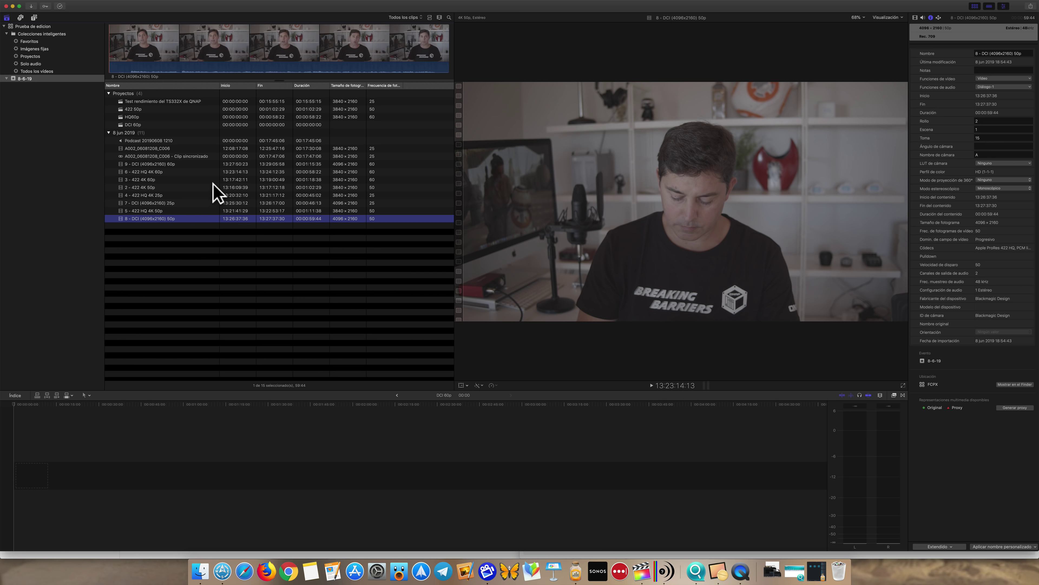
left_click(230, 205)
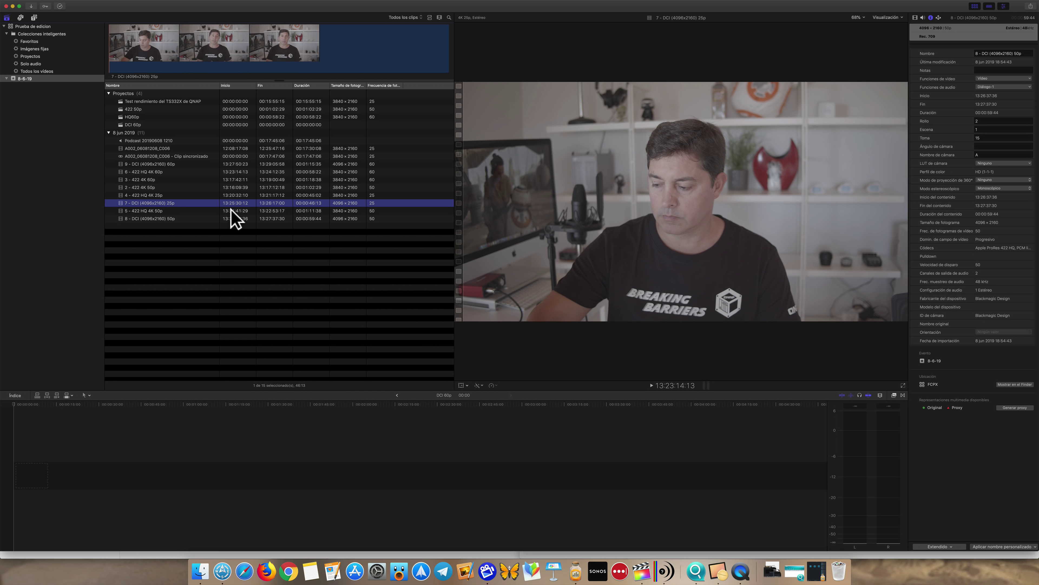
left_click(205, 210)
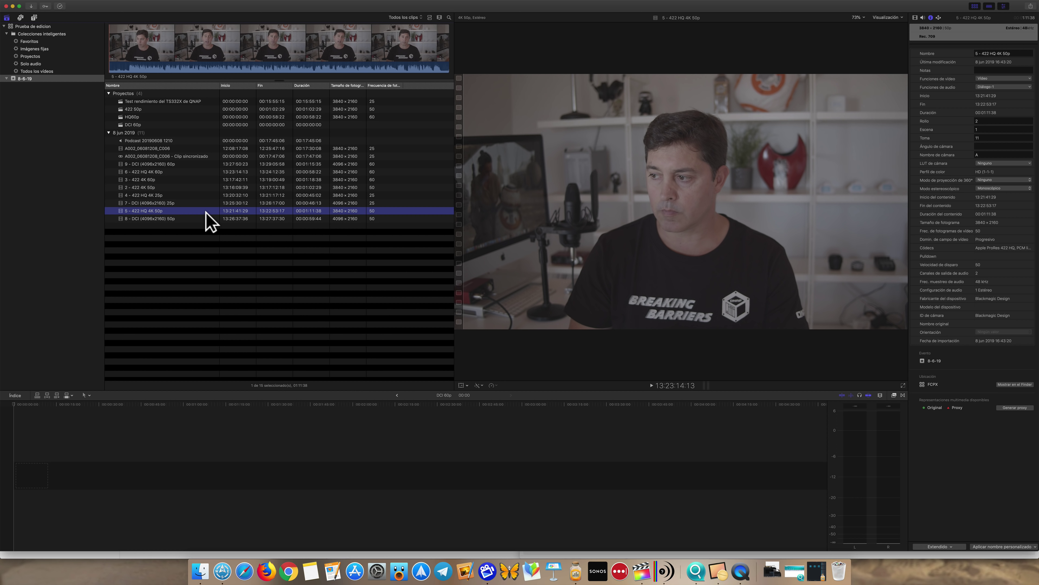
left_click(186, 165)
left_click_drag(148, 167, 203, 445)
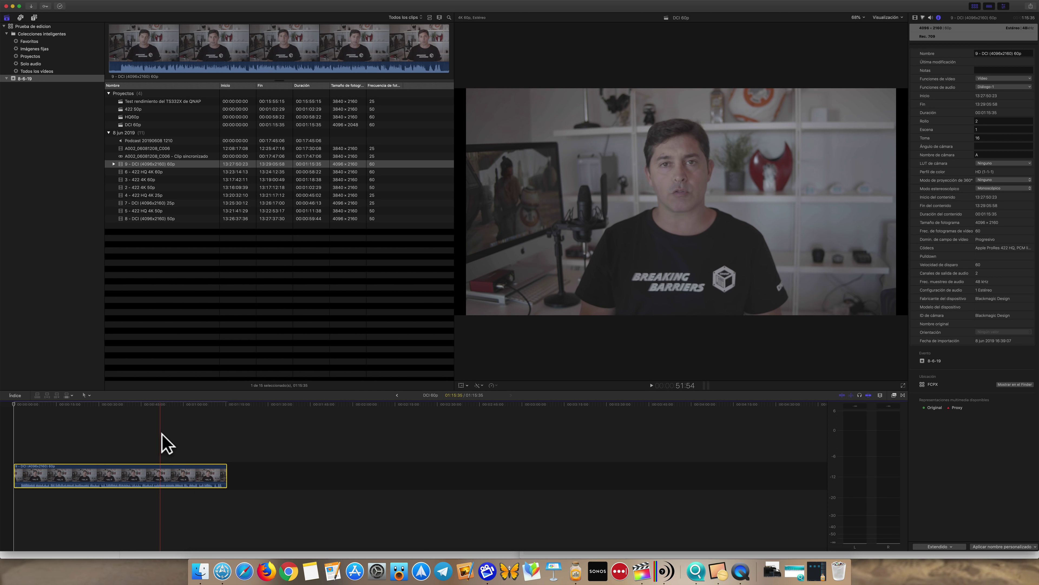
Step: Raise the volume and play the 9 - DCI (4096x2160) 60p clip partway, then pause
key("XF86AudioRaiseVolume")
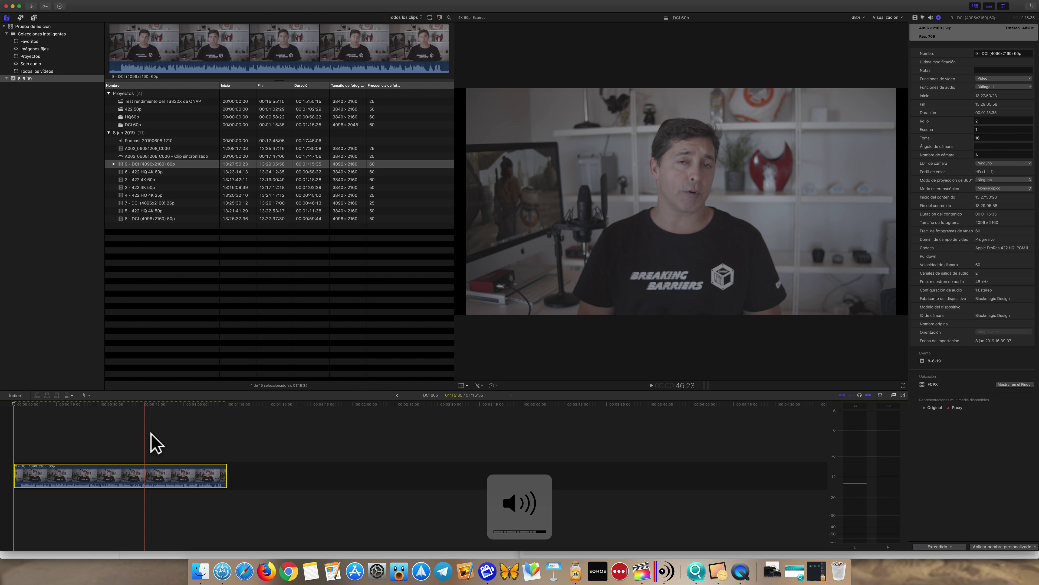
key("space")
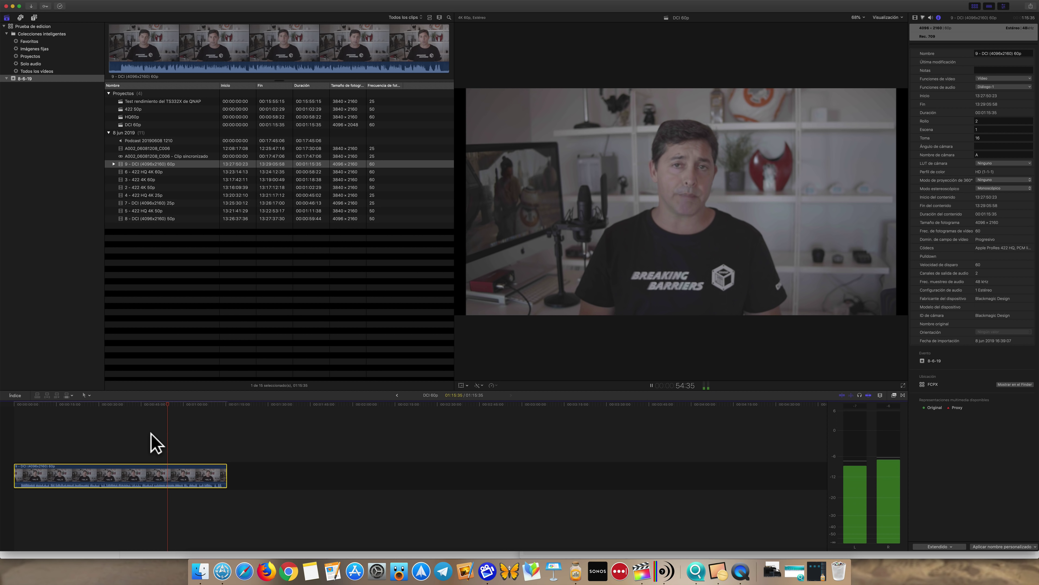
key("space")
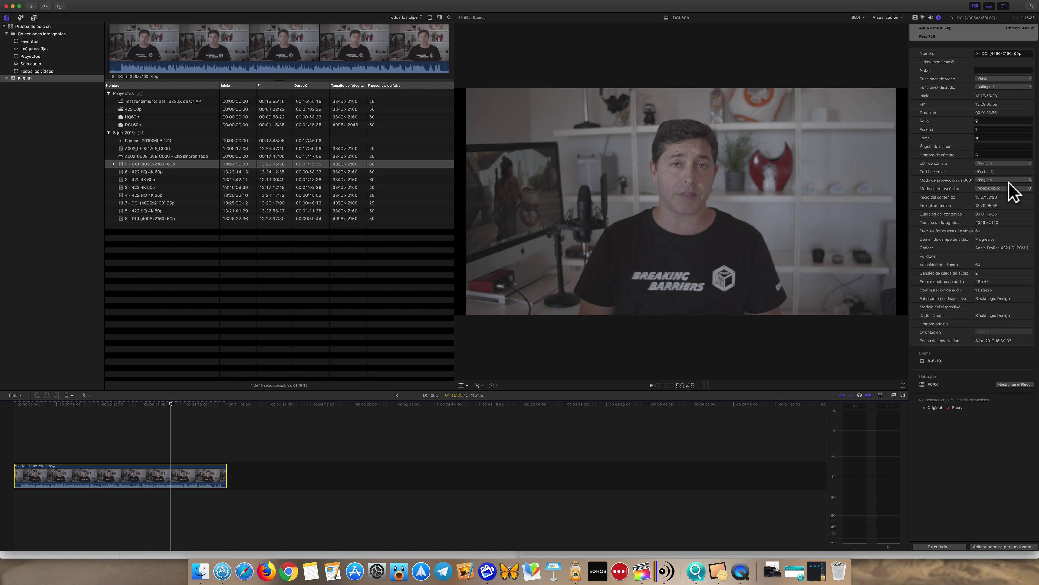
Step: Set the 9 - DCI 60p clip's camera LUT to Película Blackmagic Design and view it full screen
left_click(997, 163)
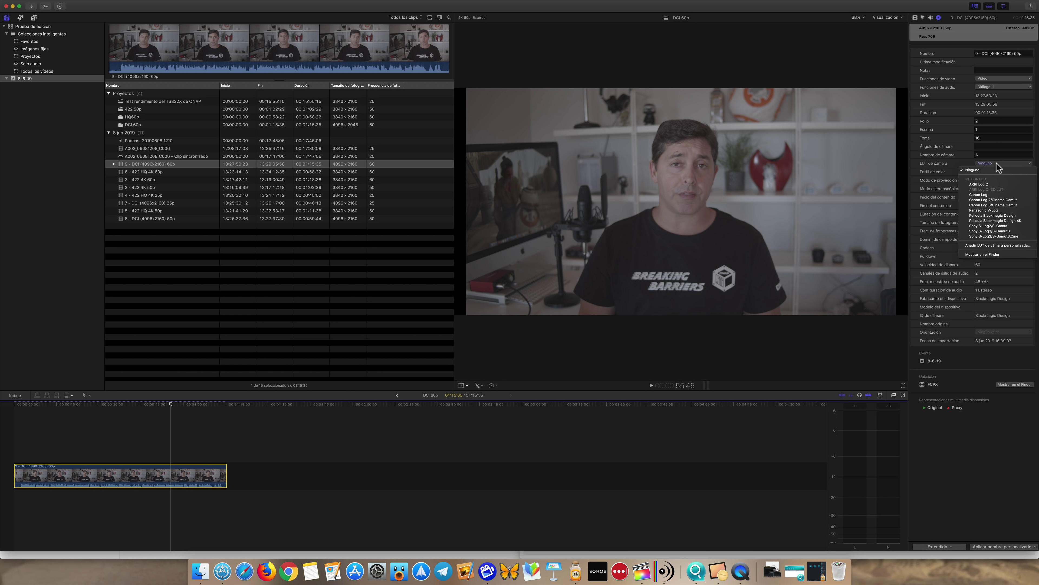
left_click(1005, 215)
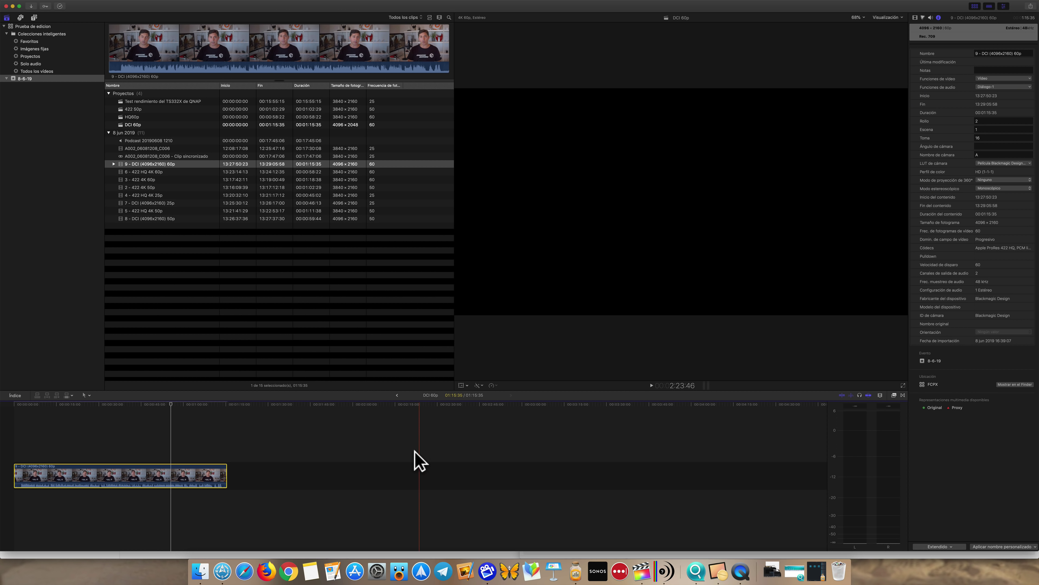
left_click(903, 385)
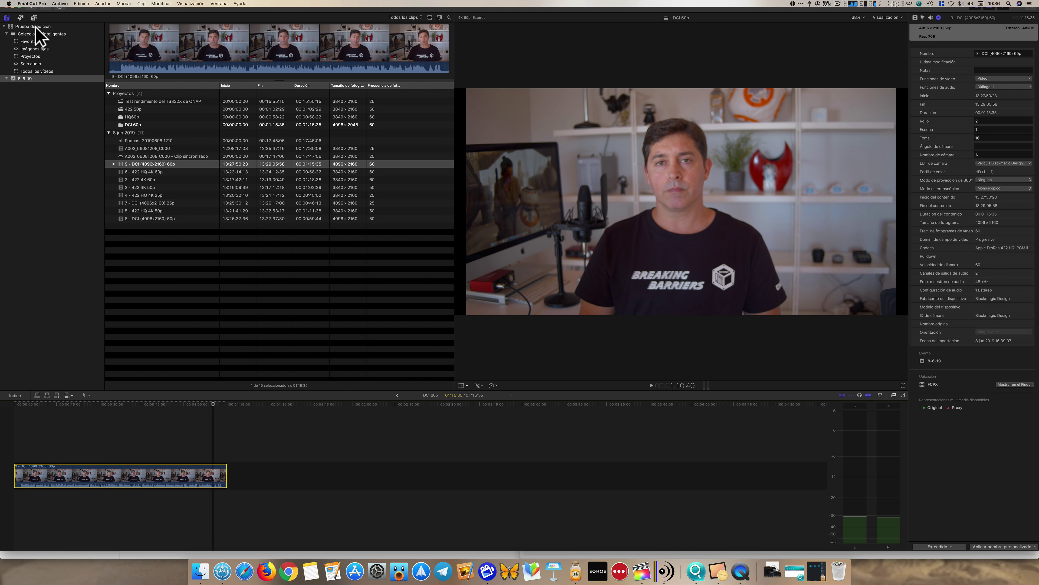
Step: Close the Final Cut Pro window, the USBDisk1 Finder window and MediaInfo to clear the desktop
left_click(6, 6)
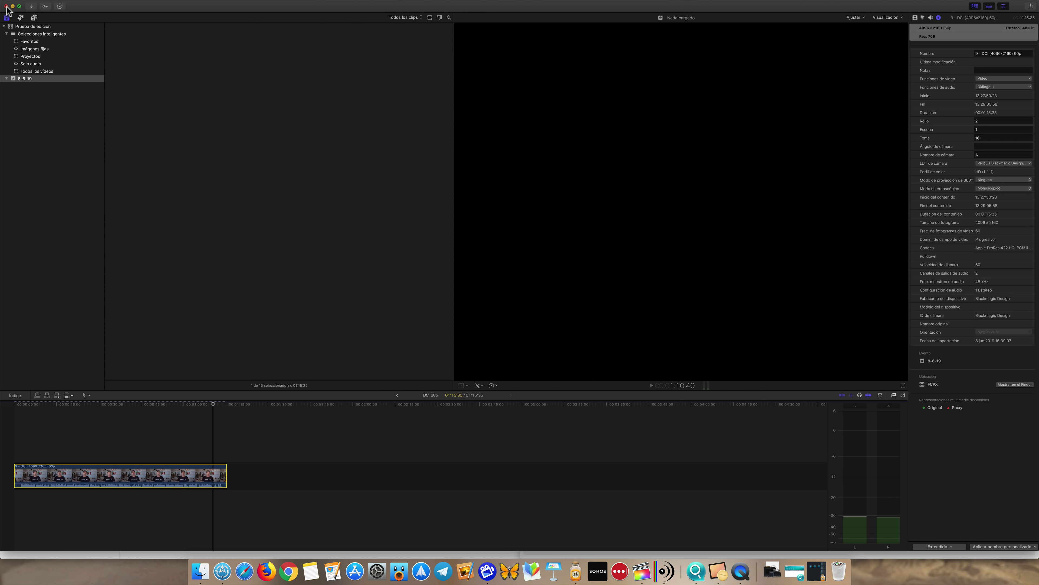
left_click(6, 6)
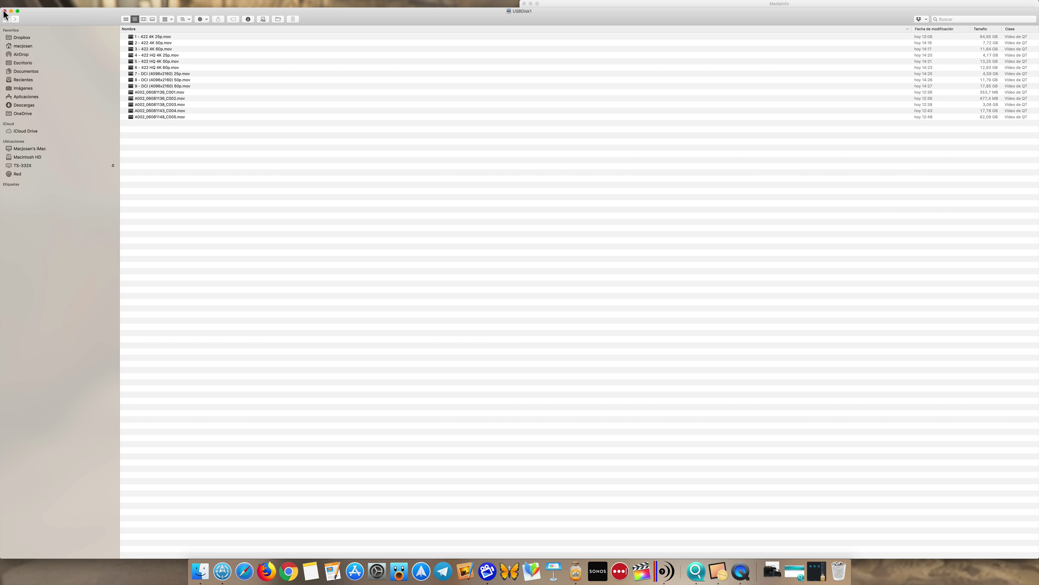
left_click(5, 11)
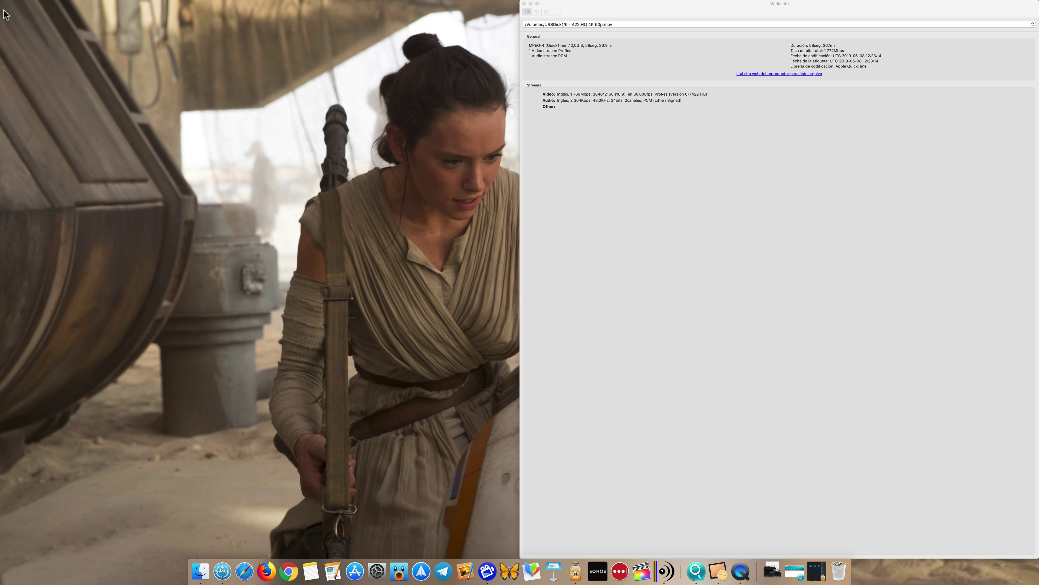
left_click(525, 4)
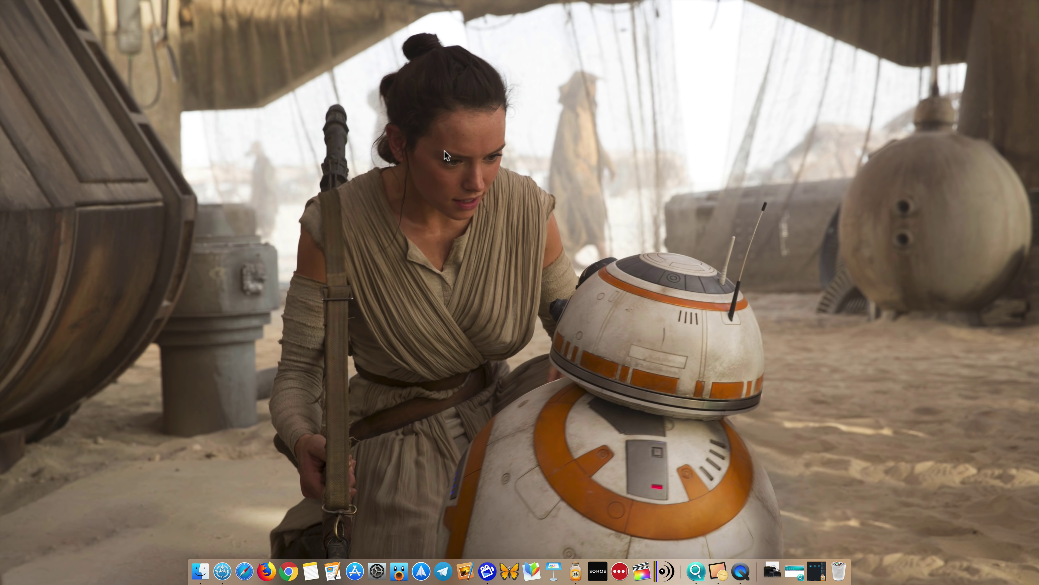